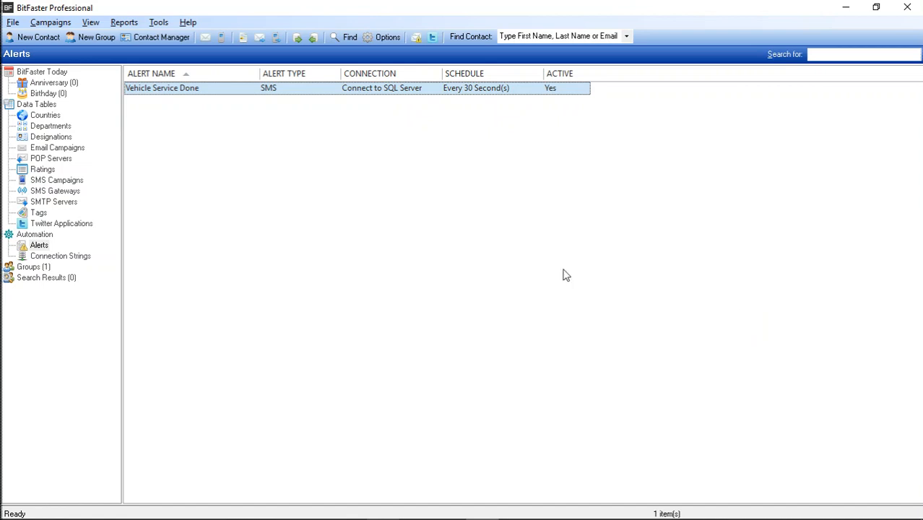
Open the Connect to SQL Server connection string, test its connection, and close it without saving.
click(70, 257)
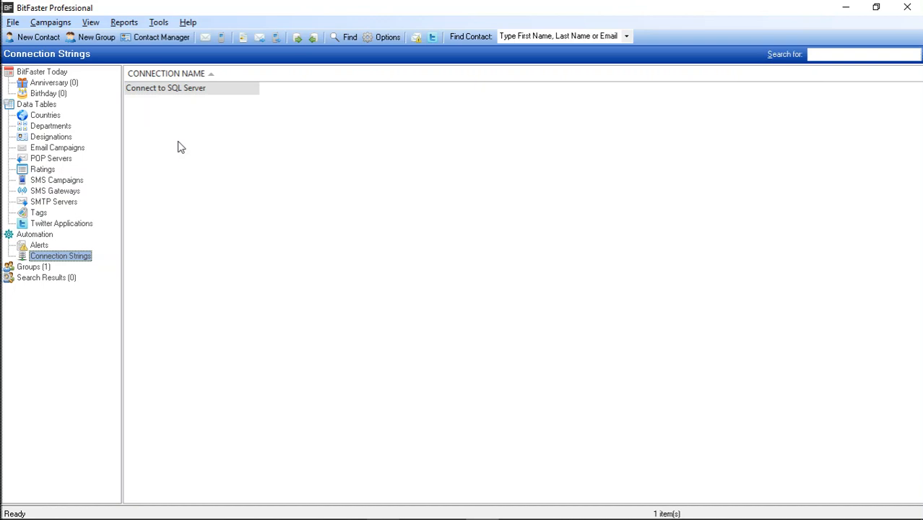
double_click(175, 91)
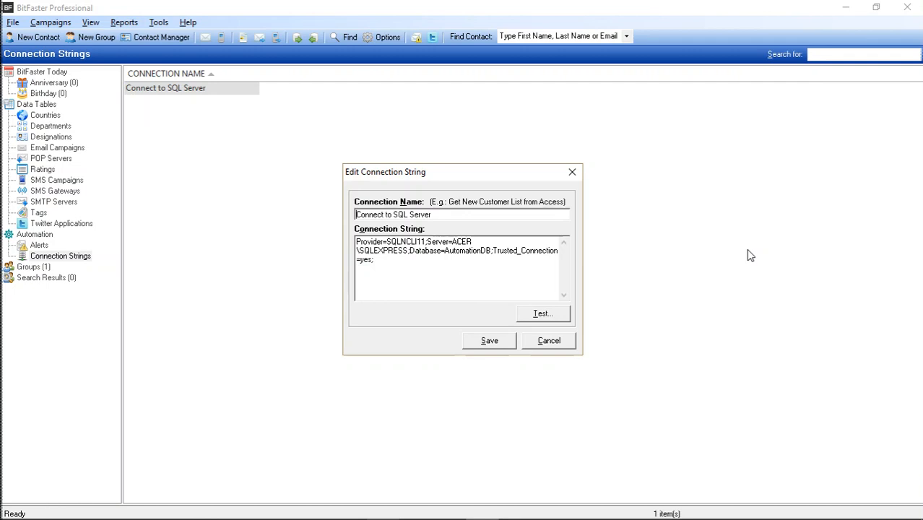
click(416, 275)
click(542, 315)
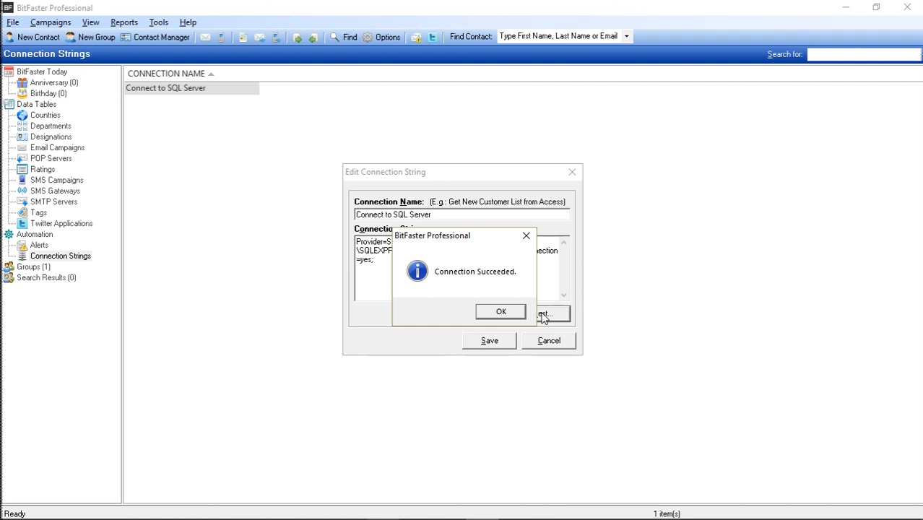
click(503, 311)
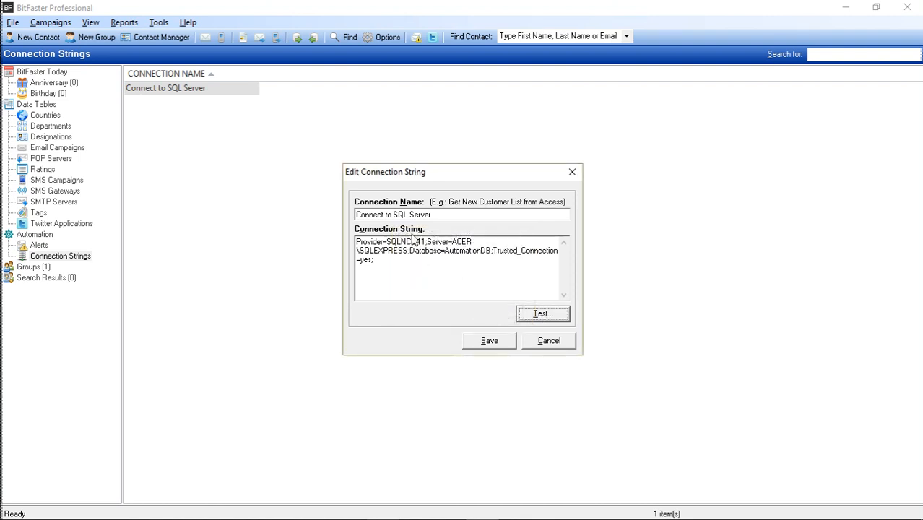
drag(444, 215, 350, 216)
click(449, 215)
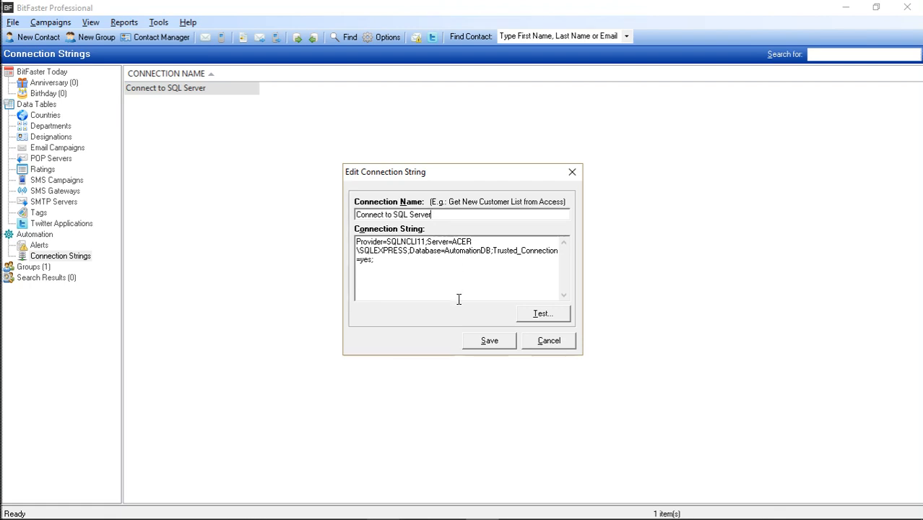
click(569, 345)
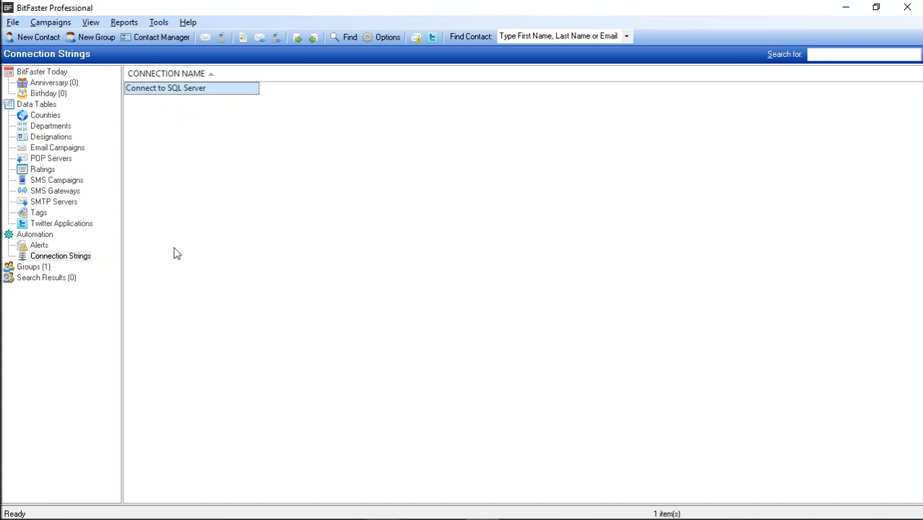
Start a new alert and review the message settings of its SMS and Email alert types.
click(39, 245)
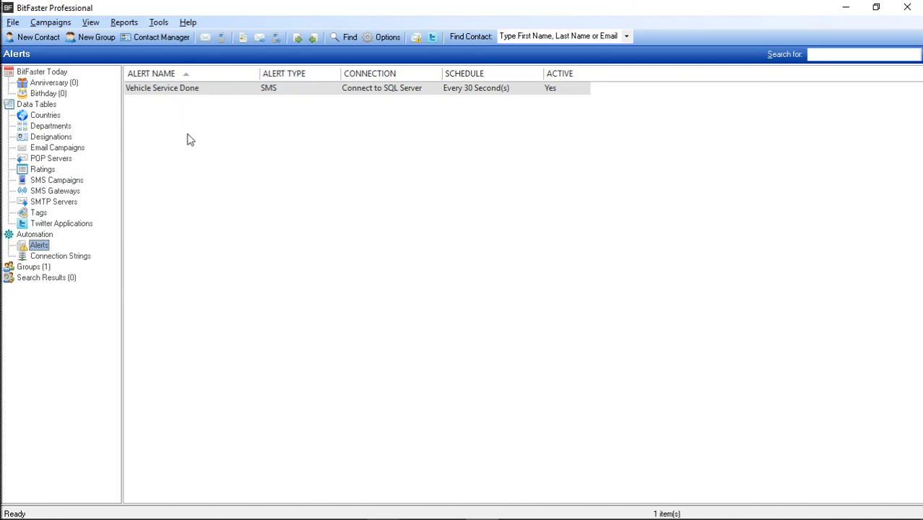
right_click(276, 163)
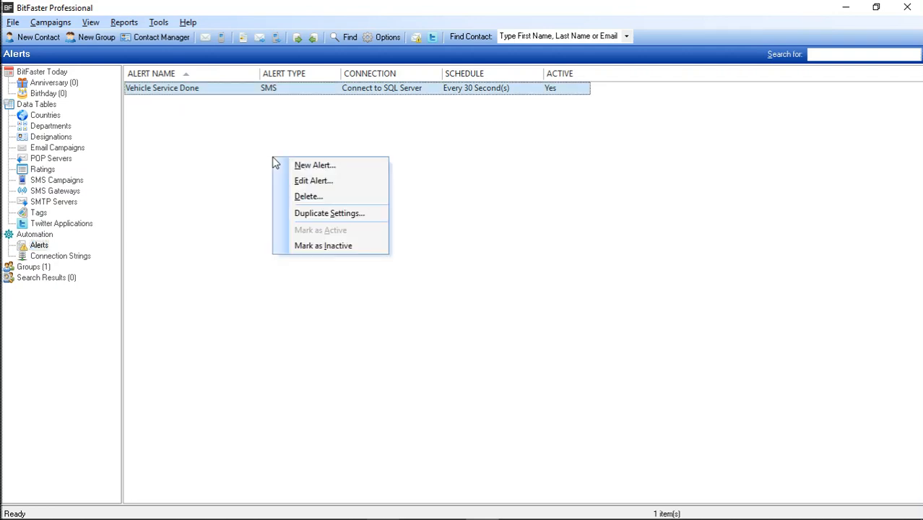
click(322, 167)
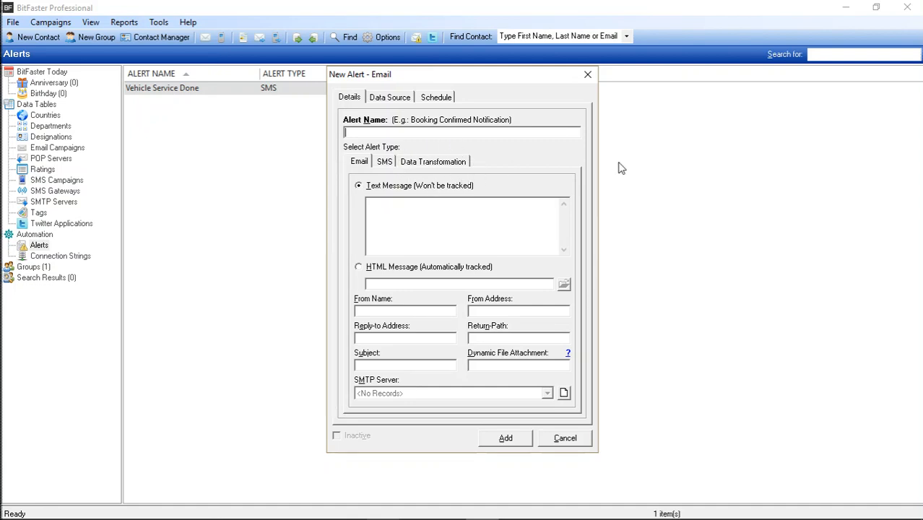
click(385, 161)
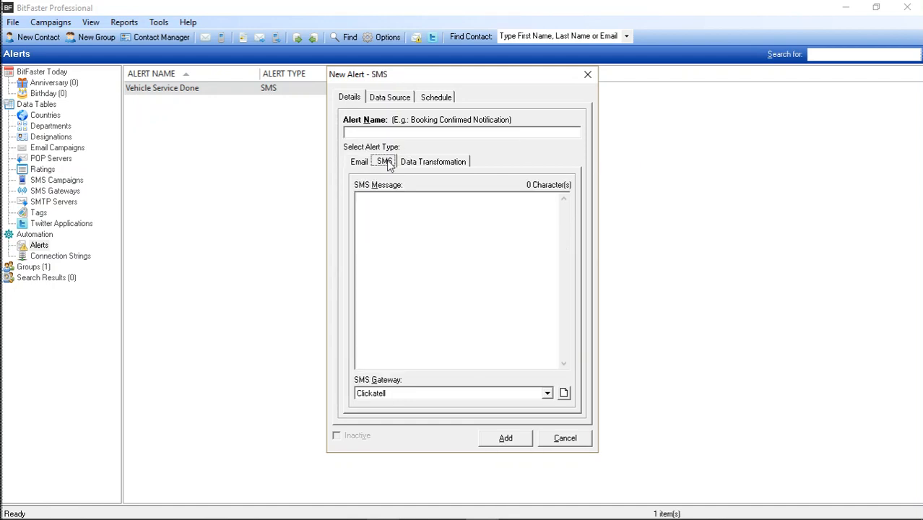
click(359, 161)
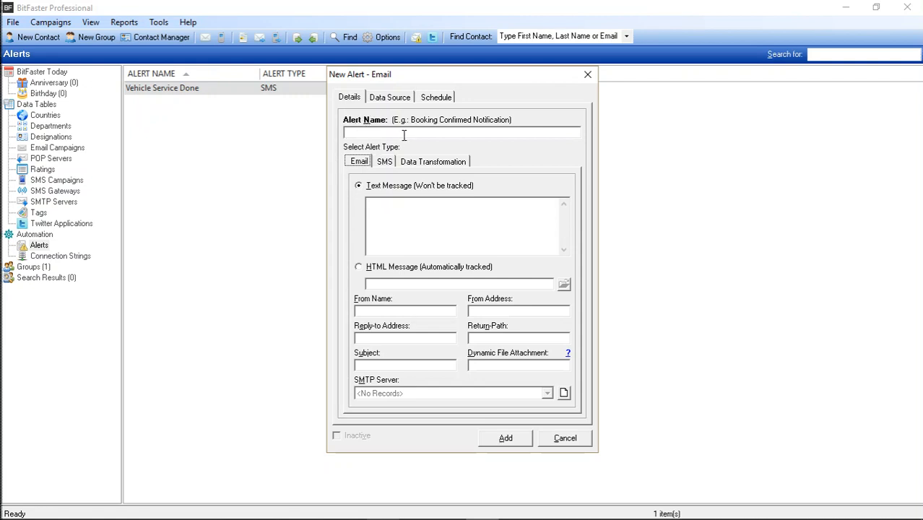
click(533, 134)
Examine the new alert's data source settings, including its connection string choice and SQL command field.
click(398, 101)
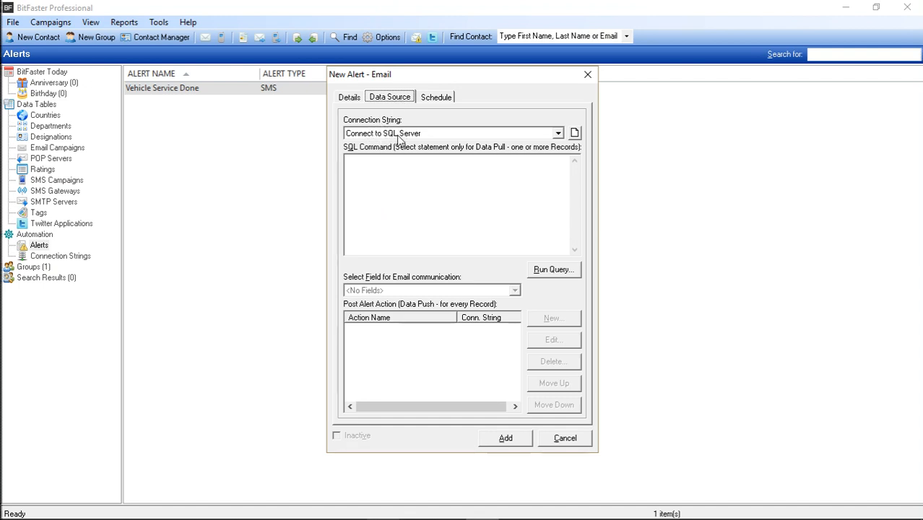
click(398, 135)
click(400, 137)
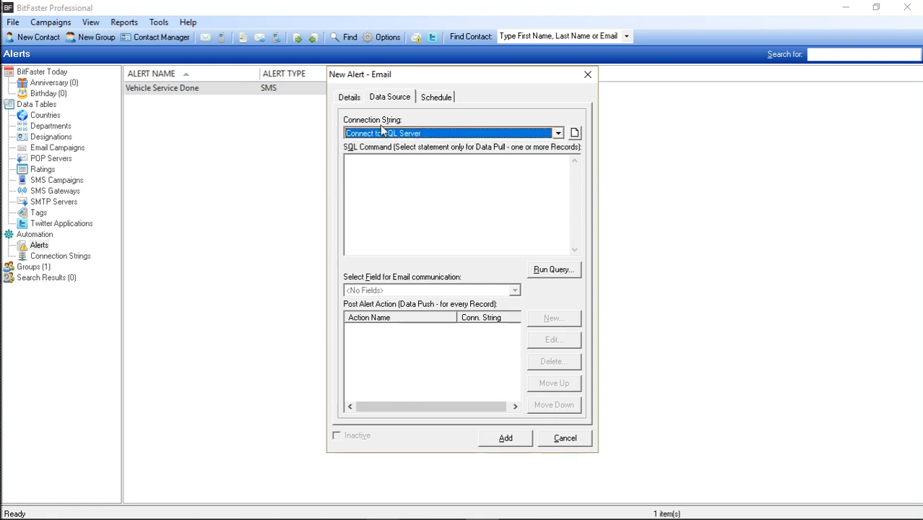
click(431, 198)
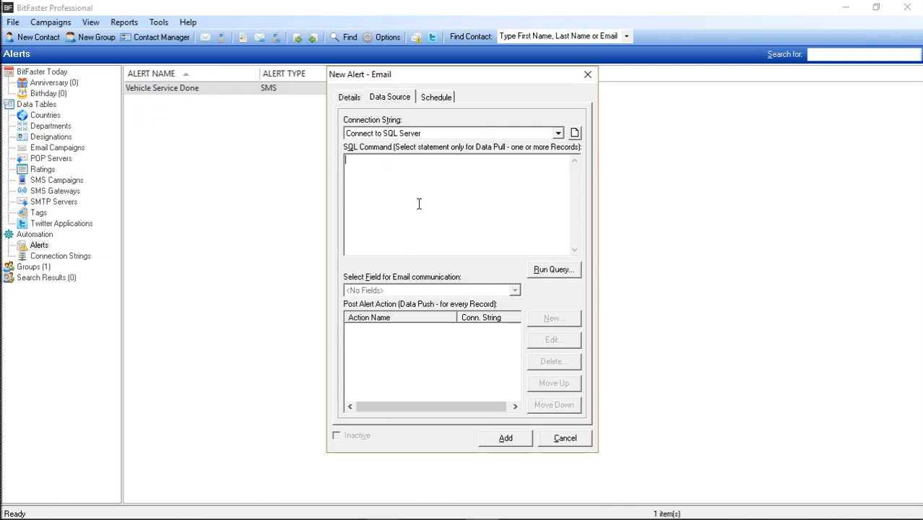
Try scheduling the new alert every 15 minutes and switching it to a daily schedule.
click(438, 100)
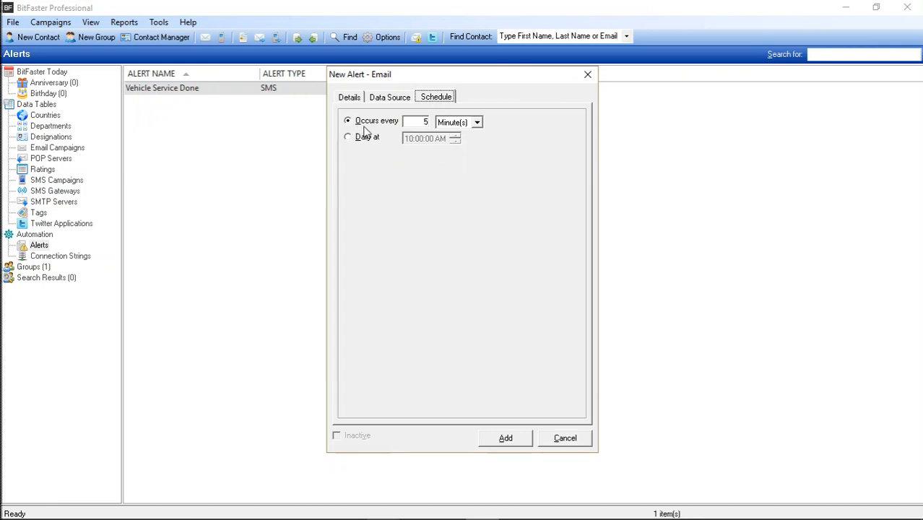
click(478, 124)
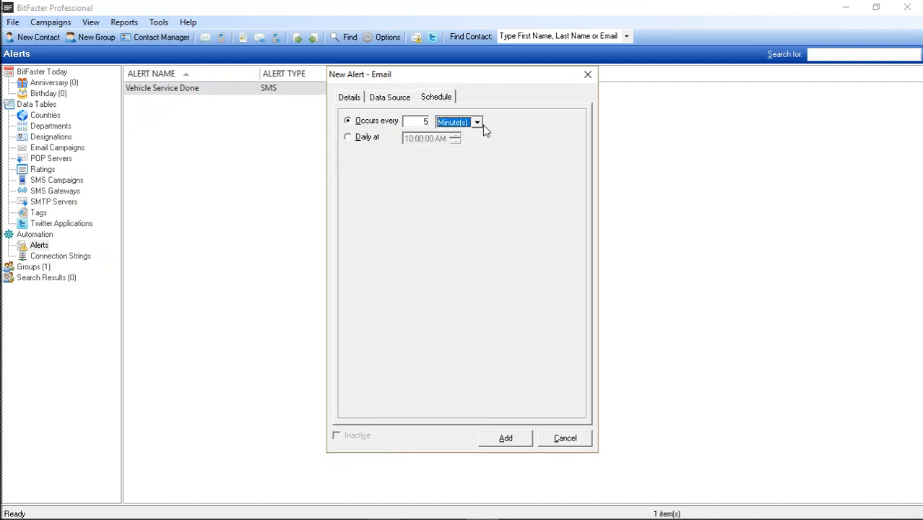
click(478, 126)
click(512, 157)
click(411, 123)
text(1)
click(365, 138)
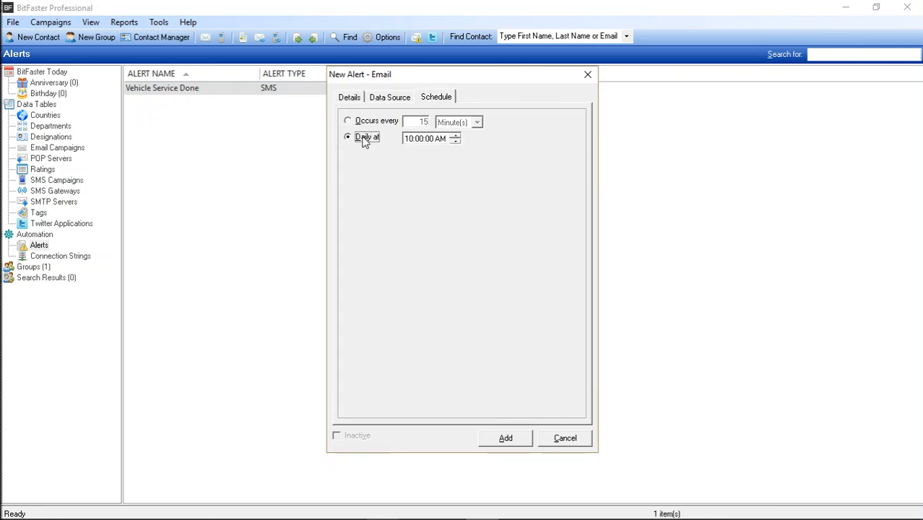
Review the new alert's post alert action list and discard the alert without adding it.
click(396, 98)
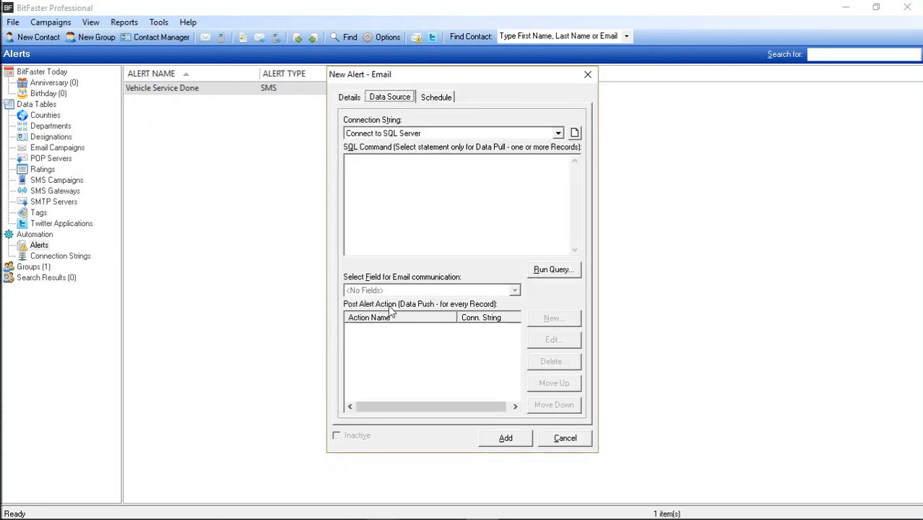
click(424, 362)
click(566, 440)
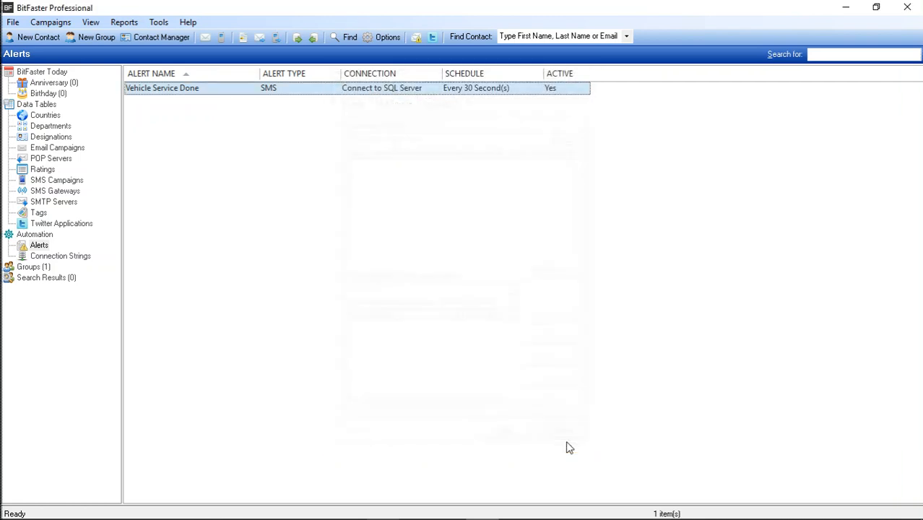
Open the Vehicle Service Done alert and examine its SMS message text and SMS gateway.
double_click(221, 91)
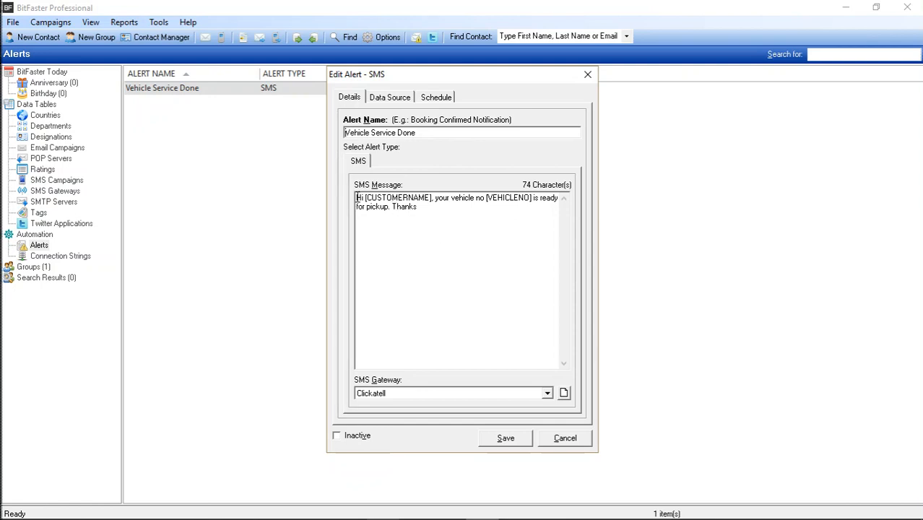
drag(356, 198, 454, 231)
click(454, 231)
click(399, 394)
click(418, 402)
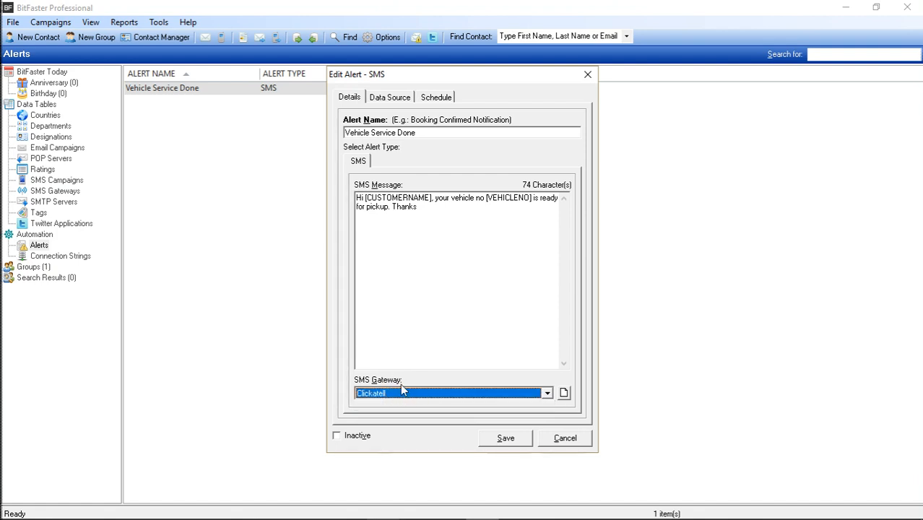
click(435, 227)
key(ctrl+a)
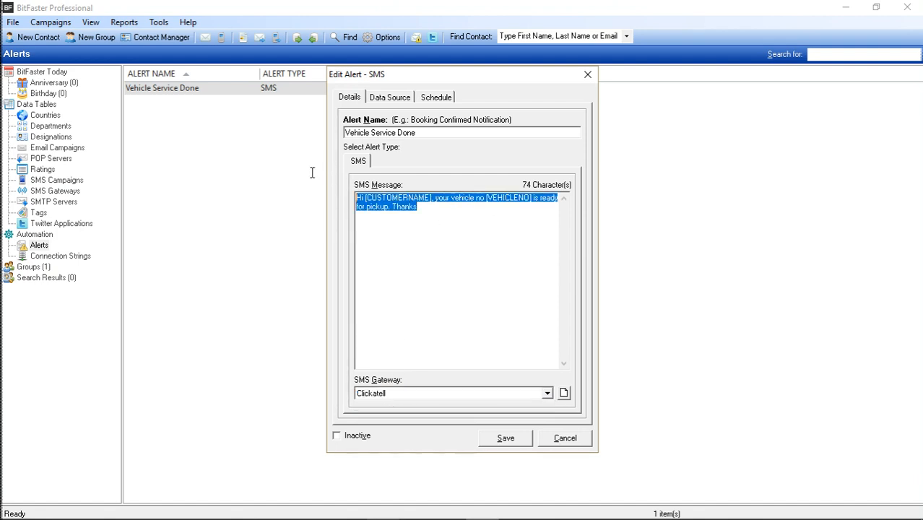
click(424, 208)
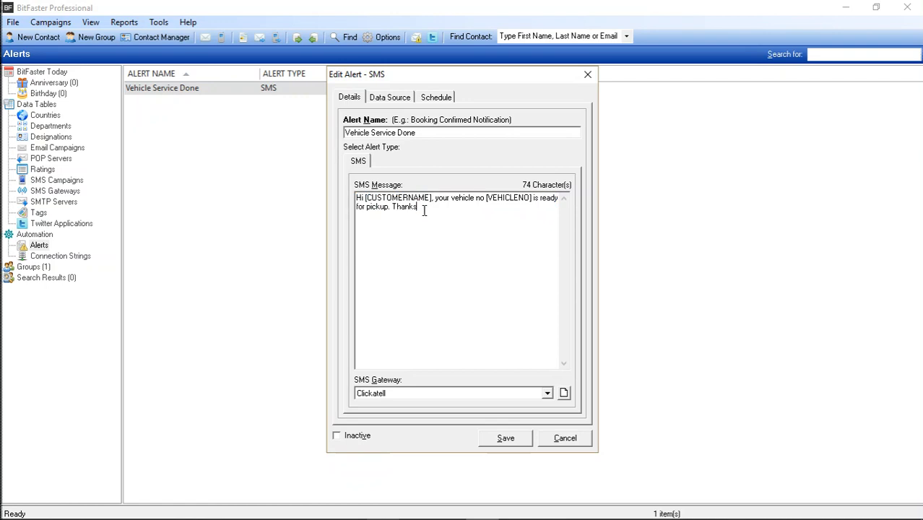
Choose Connect to SQL Server as the connection string in the alert's data source and review its SQL command.
click(396, 99)
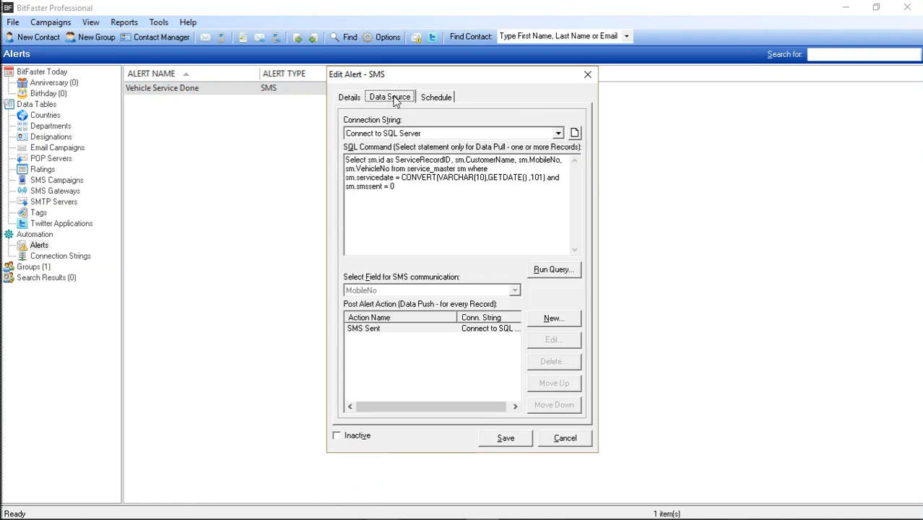
click(392, 133)
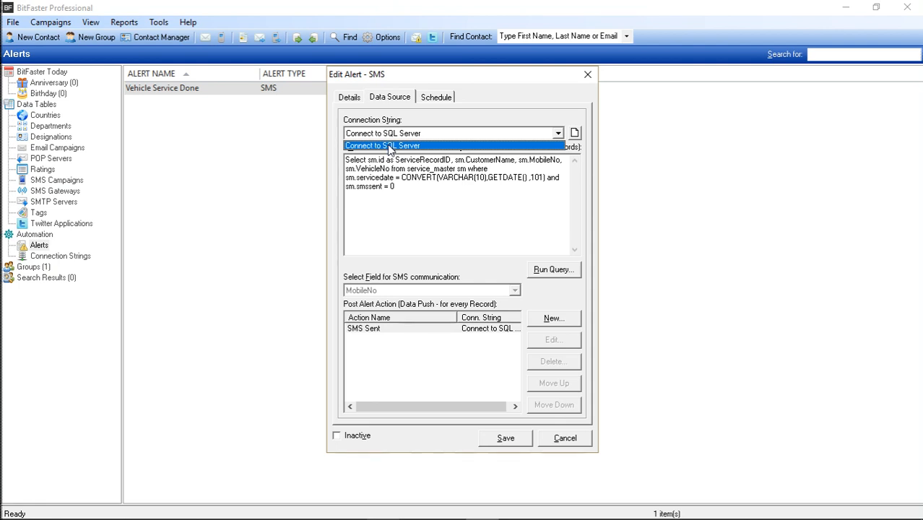
click(389, 147)
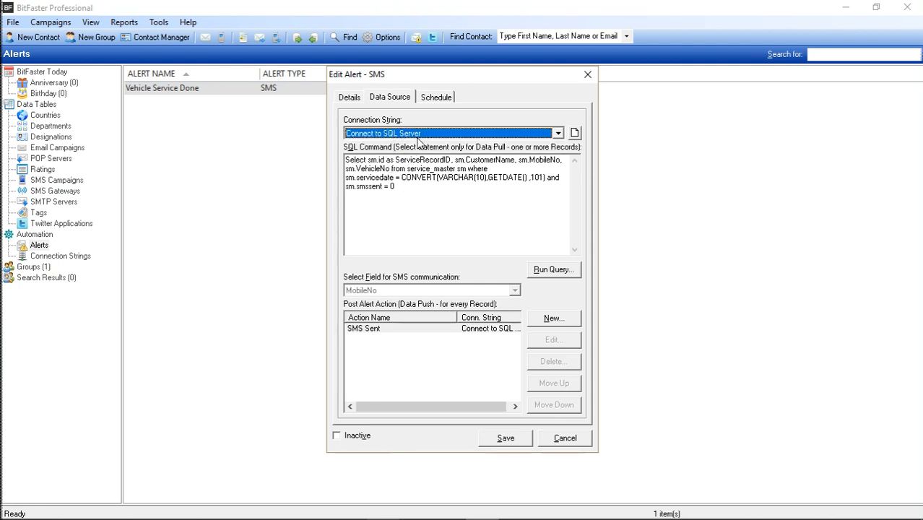
click(434, 213)
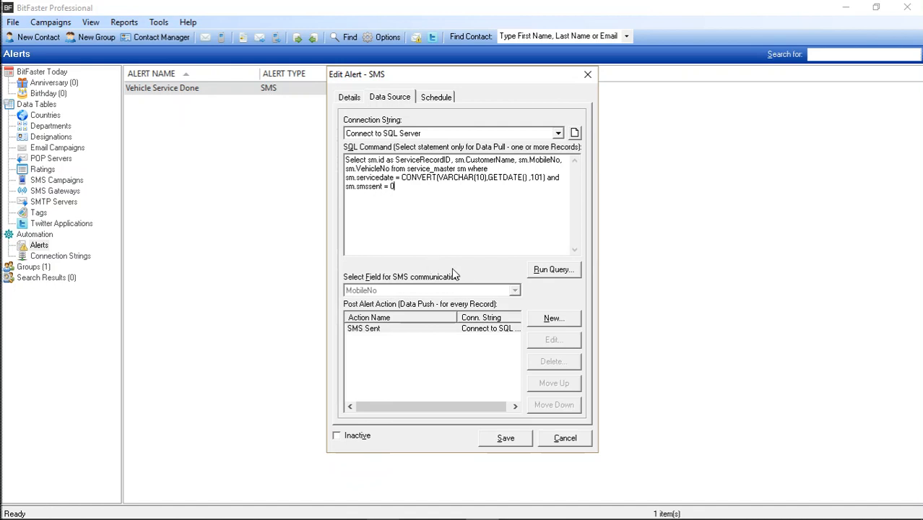
Run the alert's SQL query, inspect the returned columns, and choose MobileNo as the field for SMS communication.
click(553, 270)
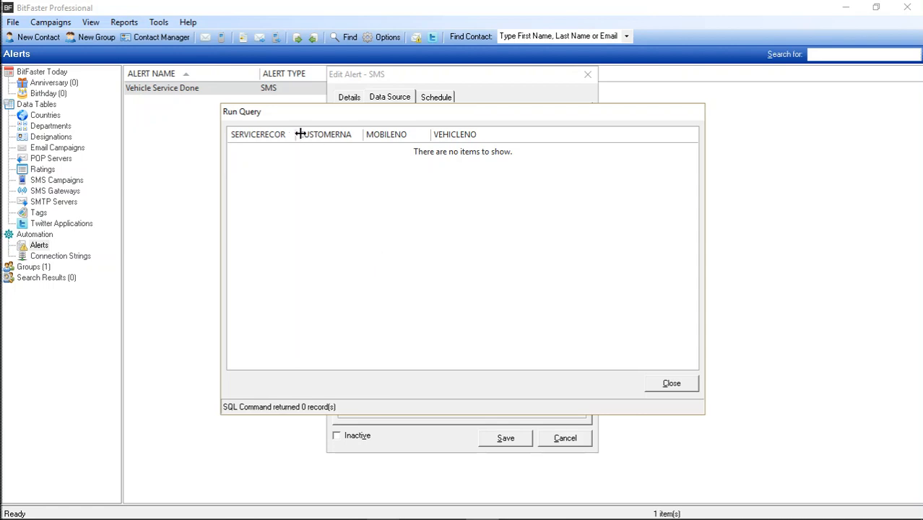
drag(297, 134, 333, 136)
drag(399, 135, 438, 136)
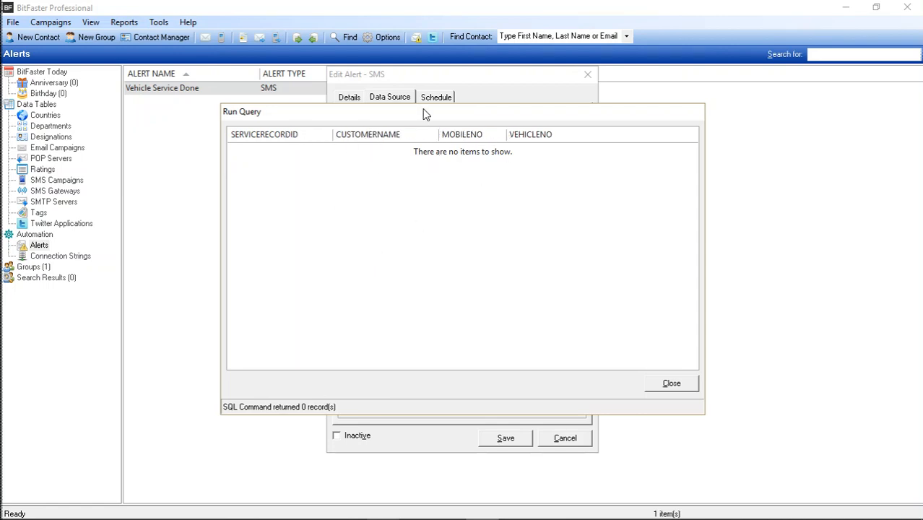
drag(427, 111, 446, 139)
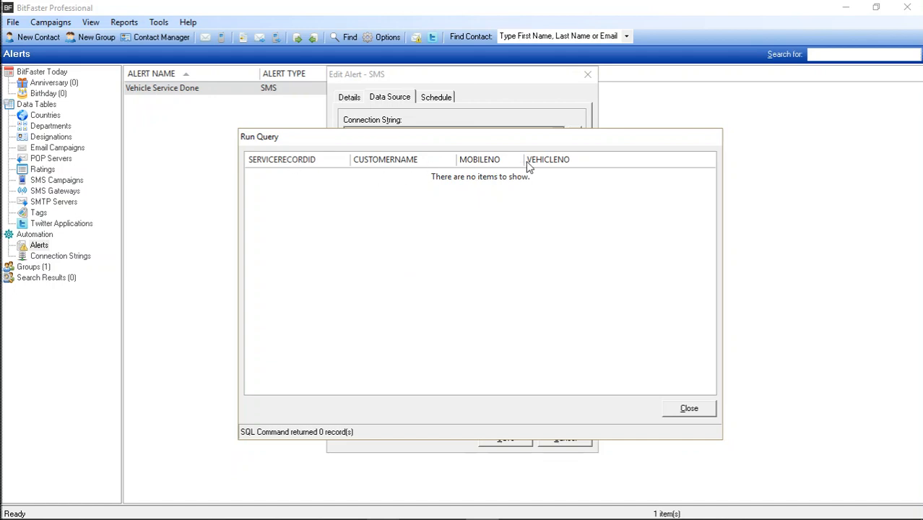
click(689, 409)
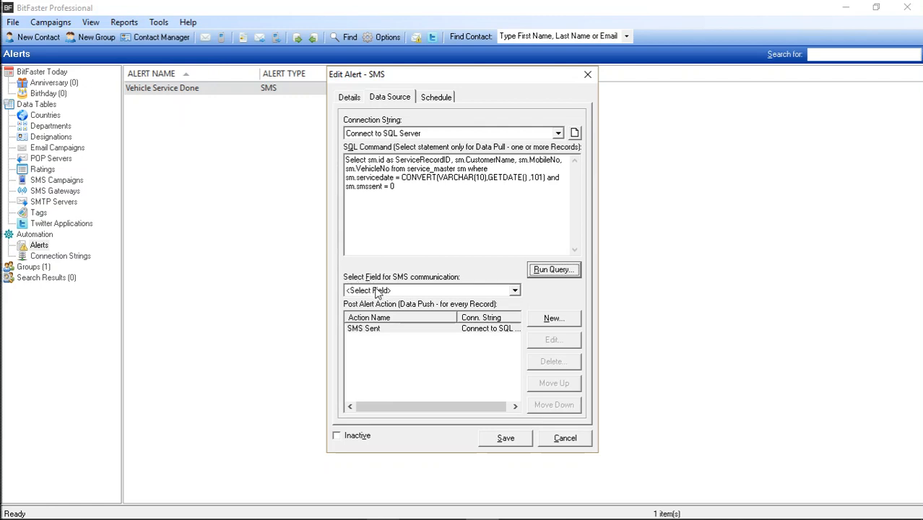
click(397, 291)
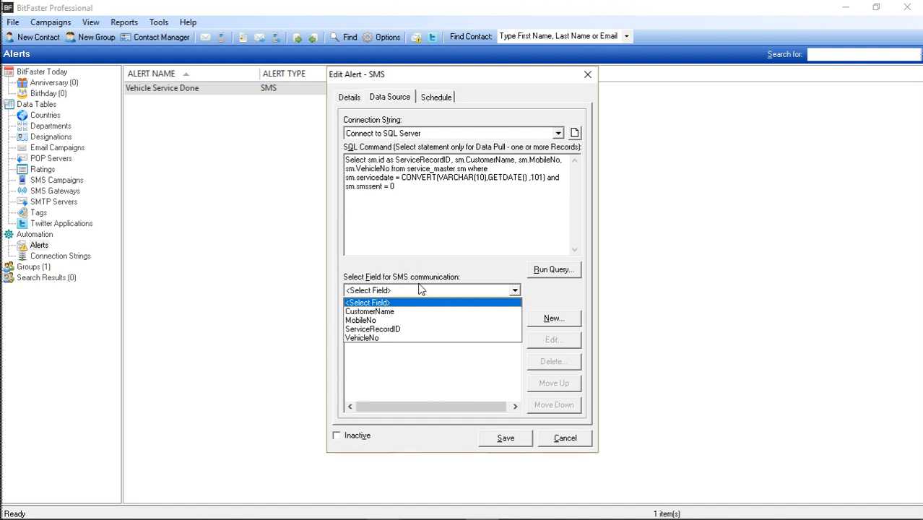
click(376, 321)
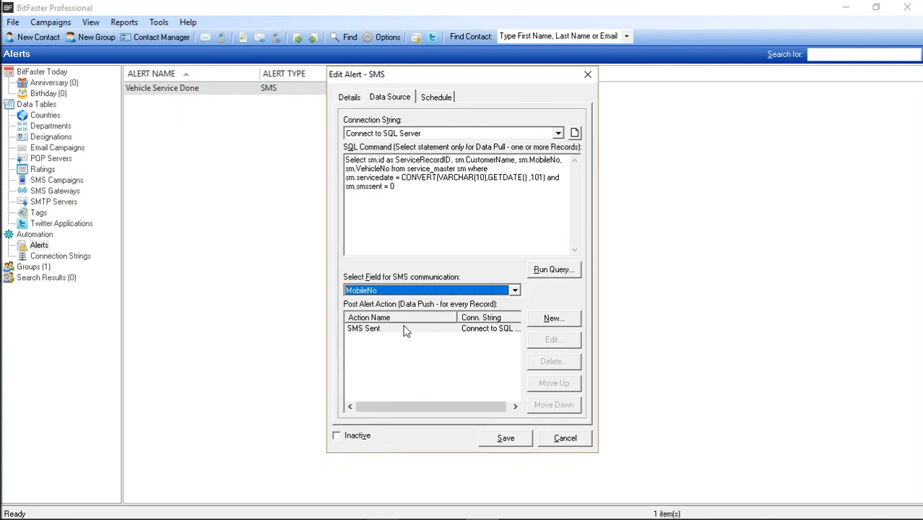
Examine the alert's SQL command, highlighting the full query, the service_master table, and the servicedate and smssent conditions.
click(426, 203)
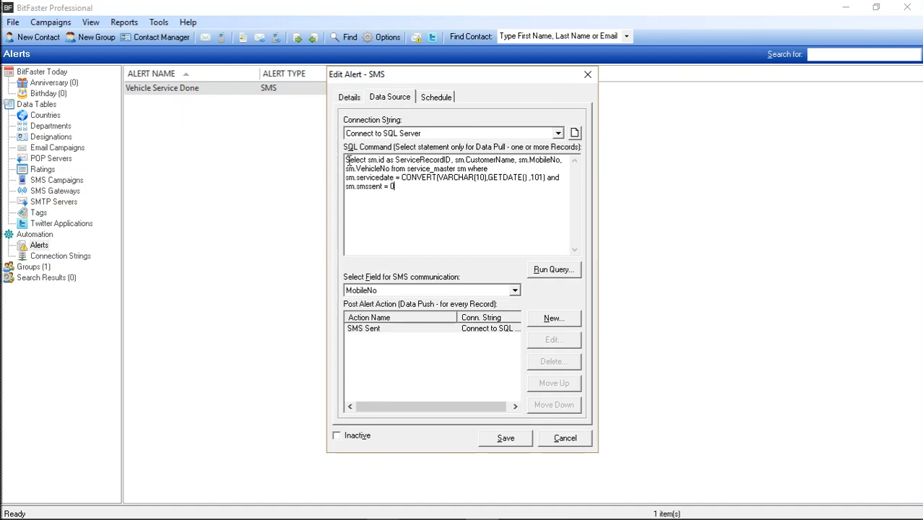
drag(345, 160, 390, 186)
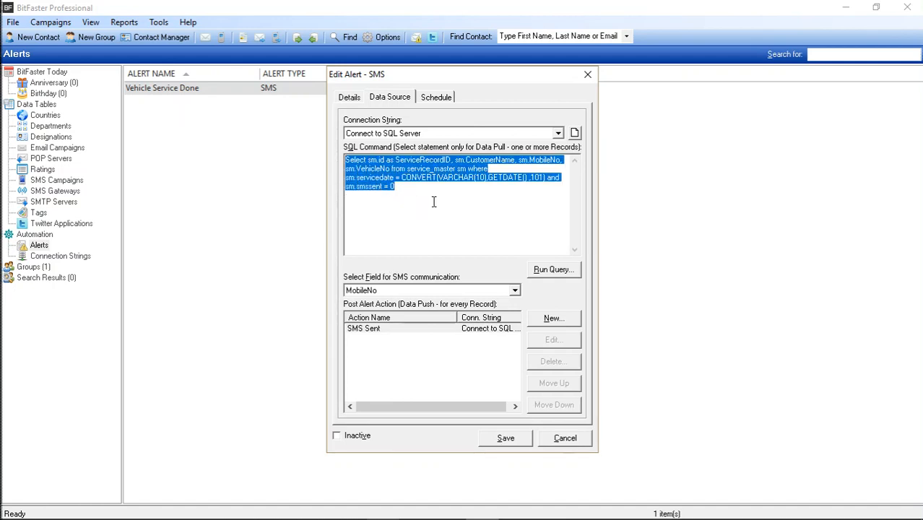
click(432, 202)
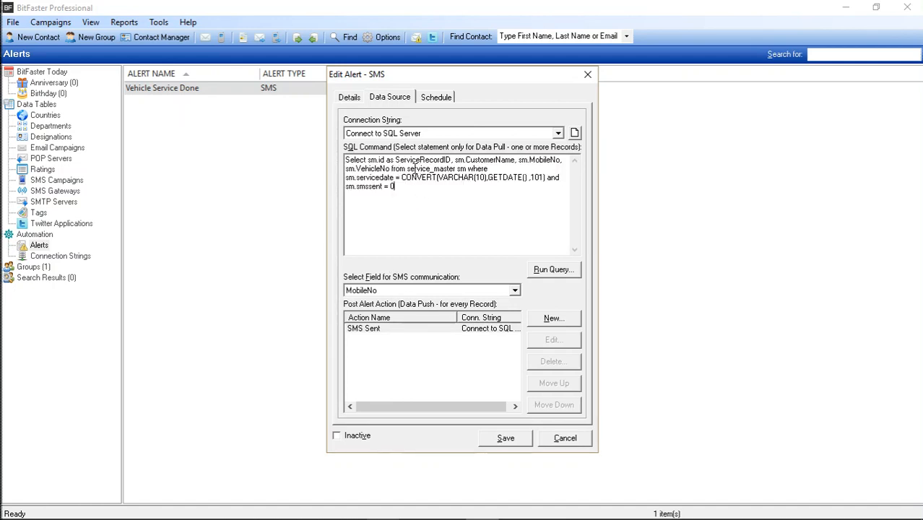
drag(407, 169, 455, 169)
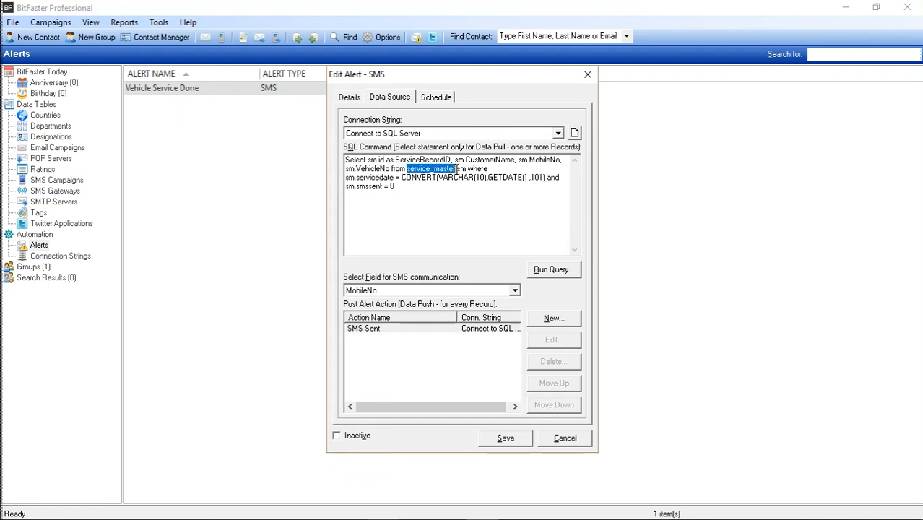
click(421, 188)
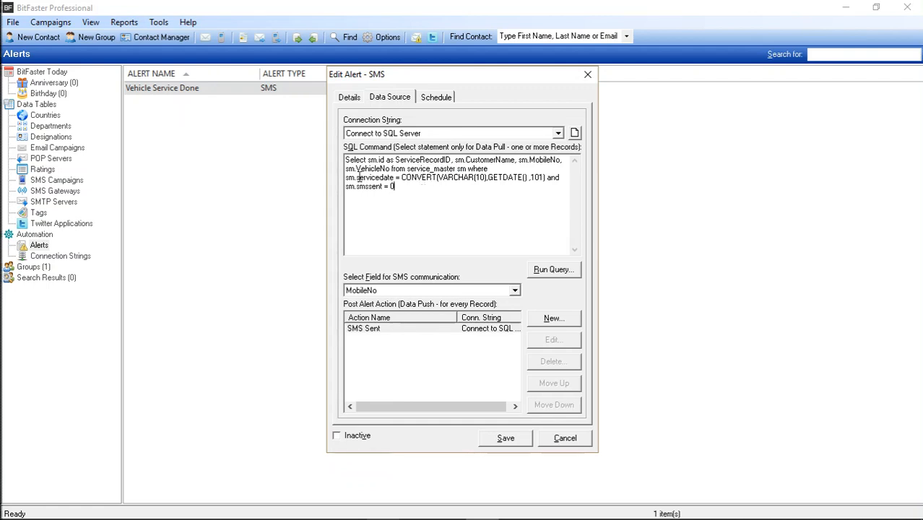
drag(356, 178, 395, 178)
click(491, 186)
drag(356, 187, 411, 185)
click(424, 200)
Open the SMS Sent post alert action, examine its connection string and update command with the SERVICERECORDID placeholder, and close it without saving.
double_click(375, 334)
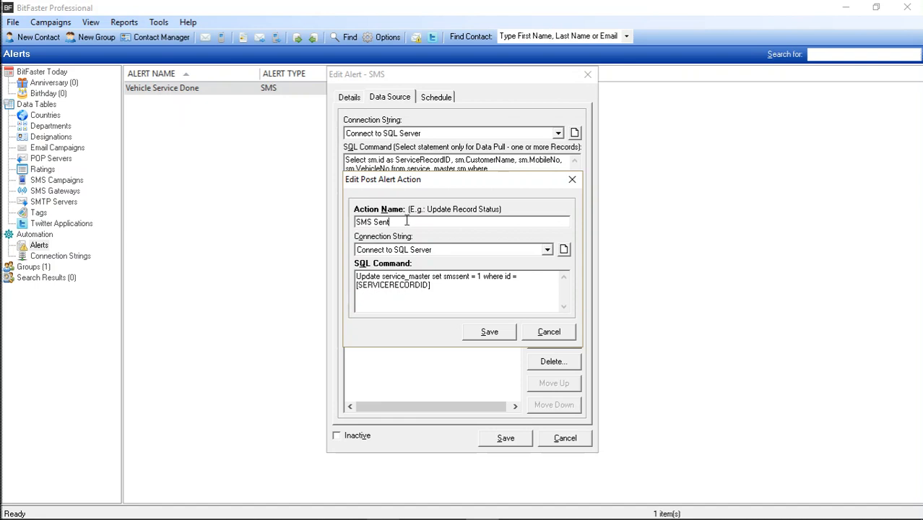
click(425, 253)
click(430, 251)
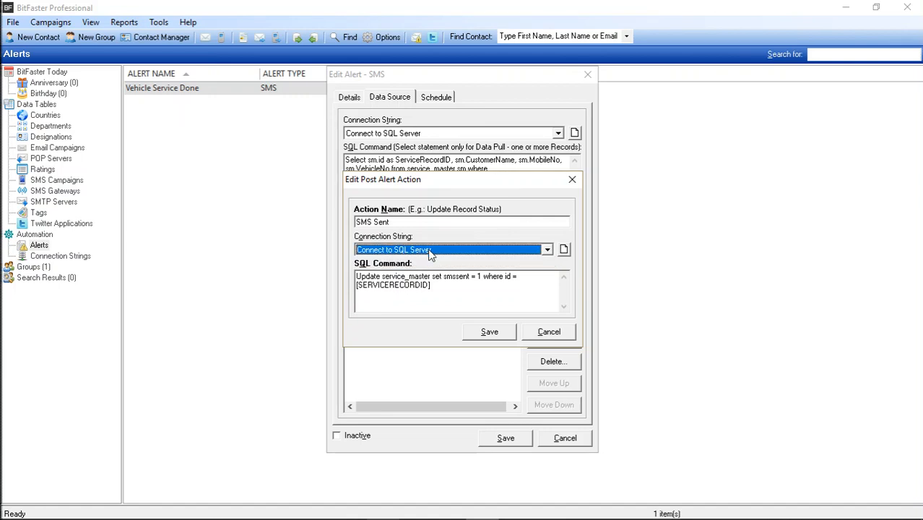
click(429, 284)
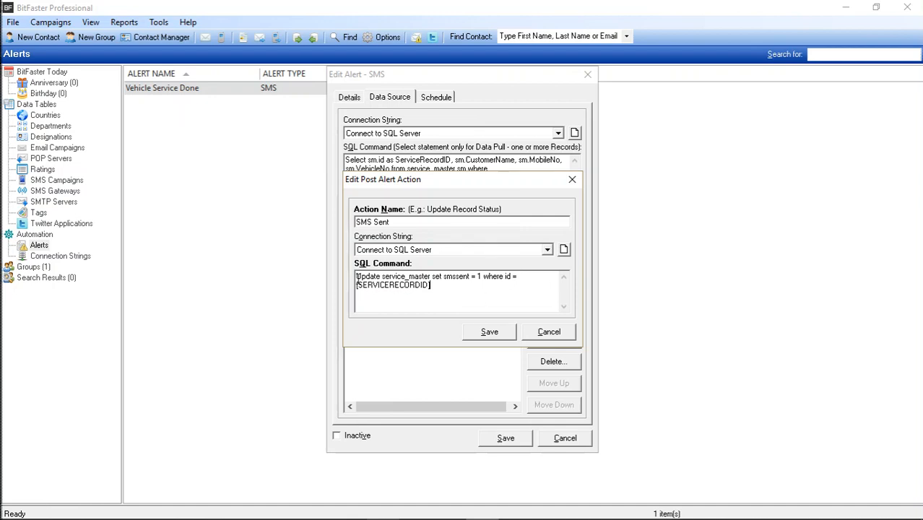
drag(435, 285, 342, 283)
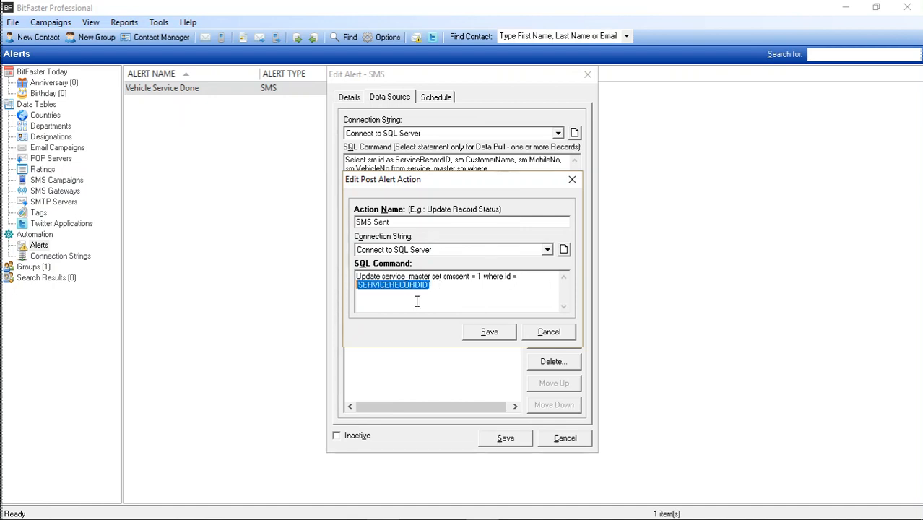
click(438, 297)
drag(459, 184, 458, 202)
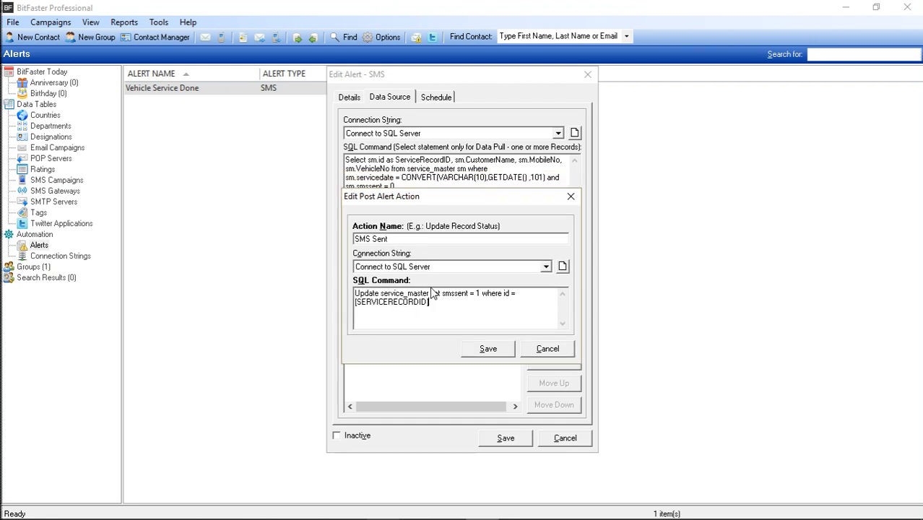
click(548, 348)
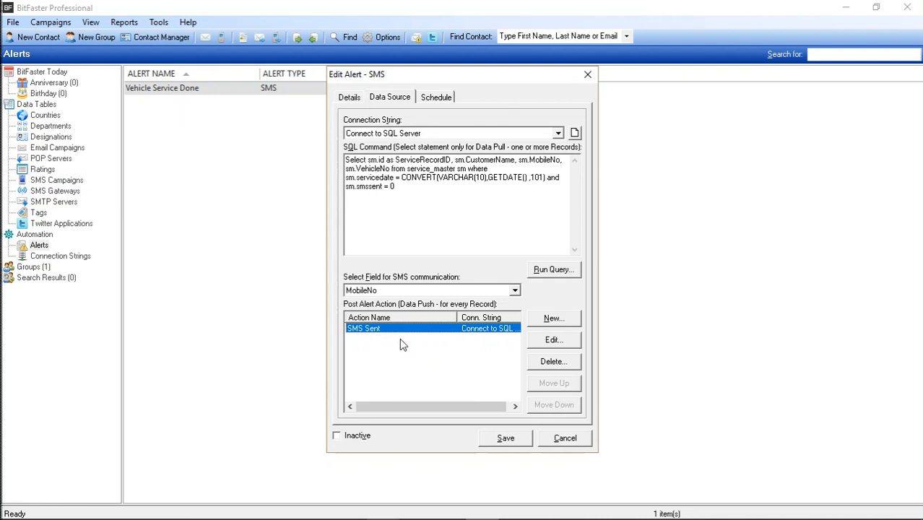
Review the alert's schedule interval and its data source settings, and close the alert without saving.
click(438, 103)
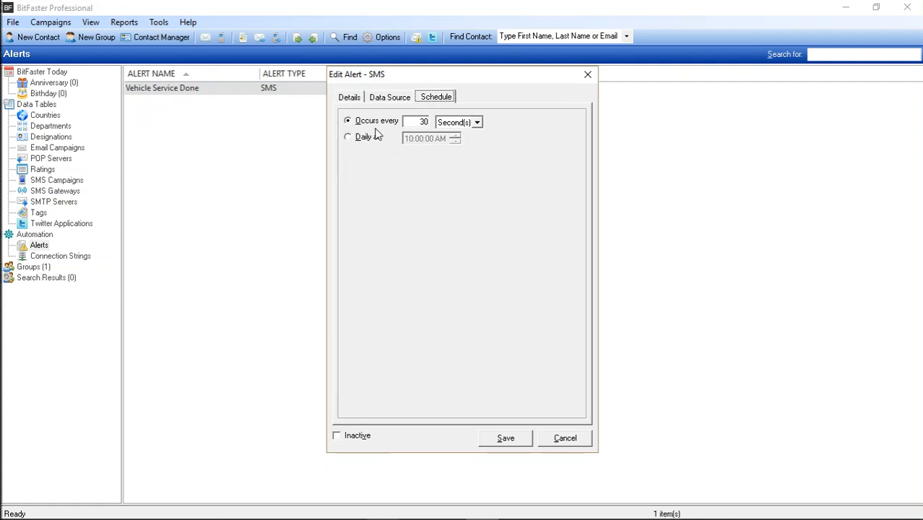
double_click(418, 123)
click(395, 99)
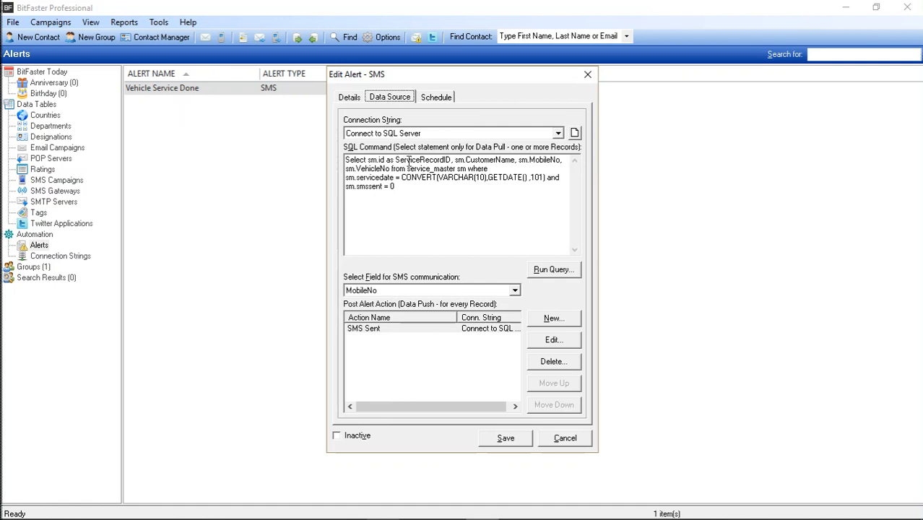
click(426, 198)
click(459, 210)
click(565, 439)
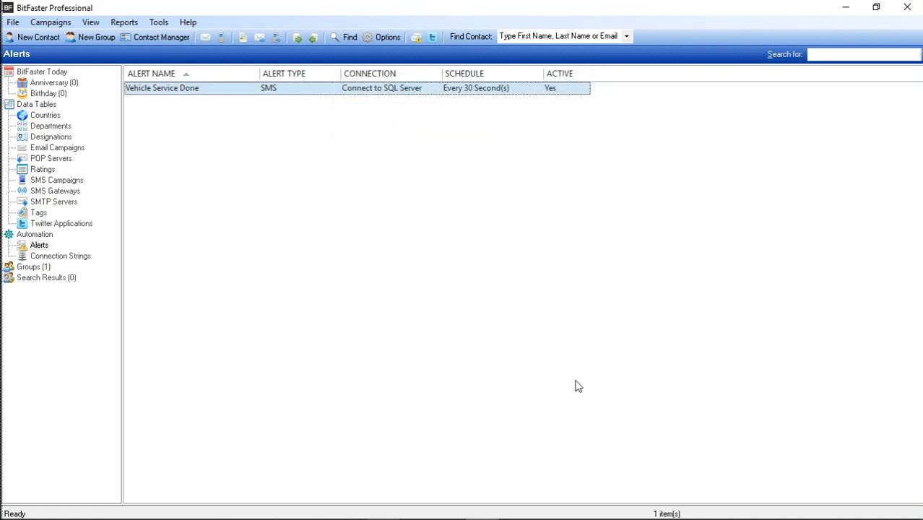
Switch to SQL Server Management Studio and reopen the top 200 rows of the dbo.service_master table for editing.
key(alt+Tab)
key(alt+Tab)
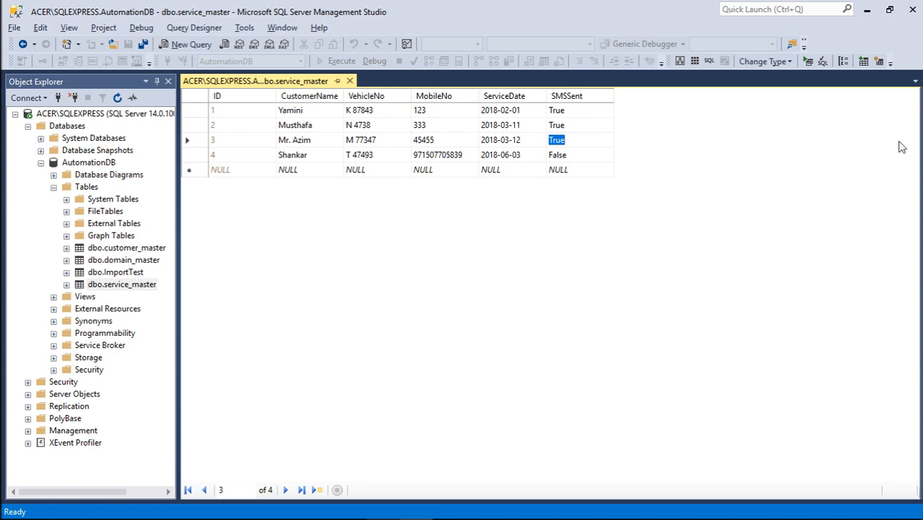
key(ctrl+F4)
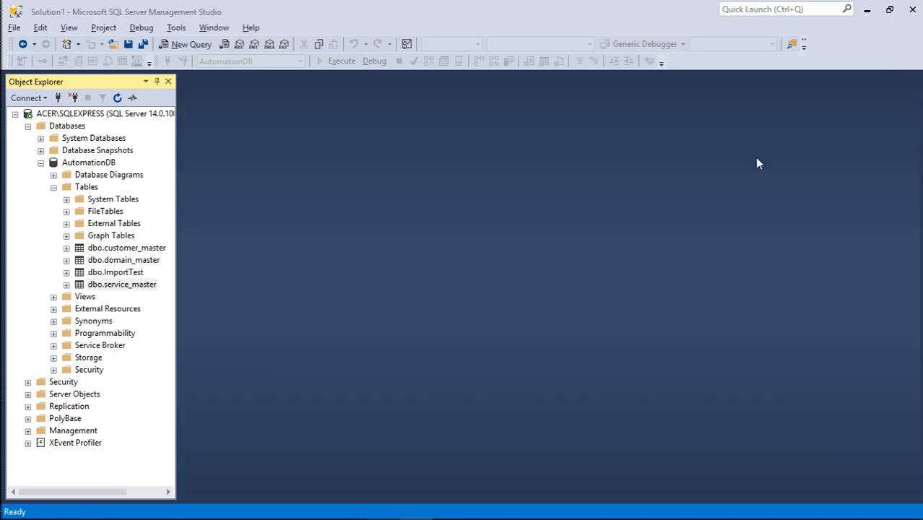
right_click(123, 284)
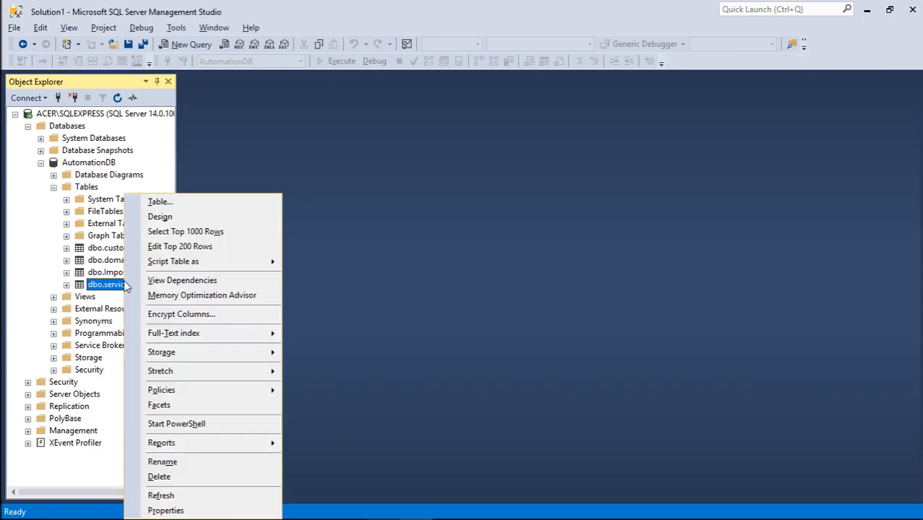
click(185, 248)
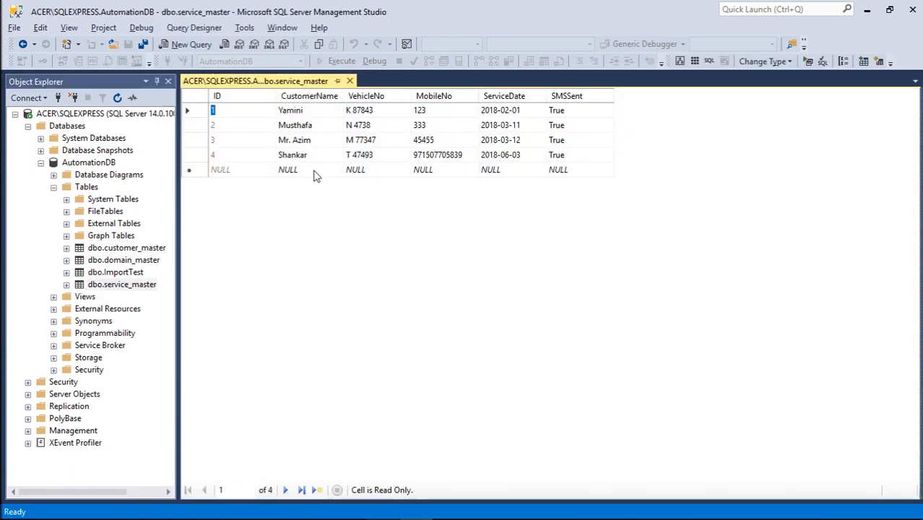
Start a new service_master record with the customer's name and the vehicle number V 4473.
click(315, 174)
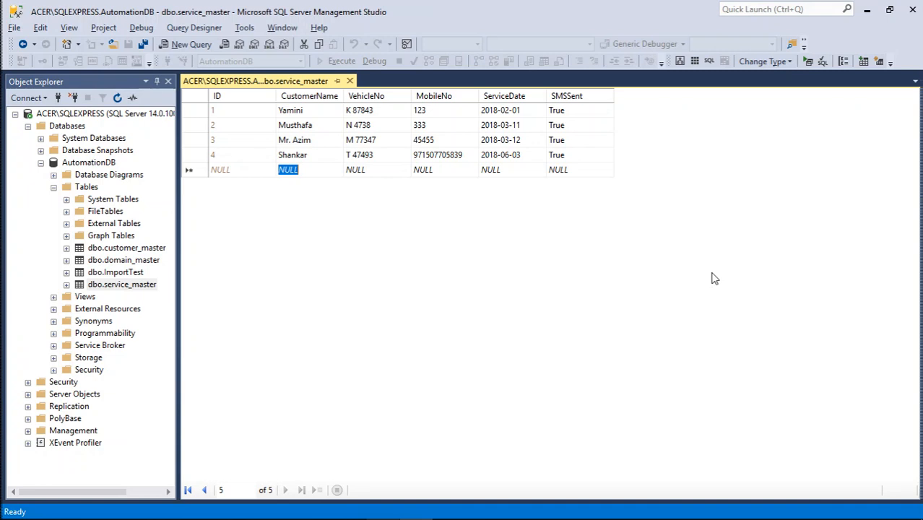
text(Mr. Test)
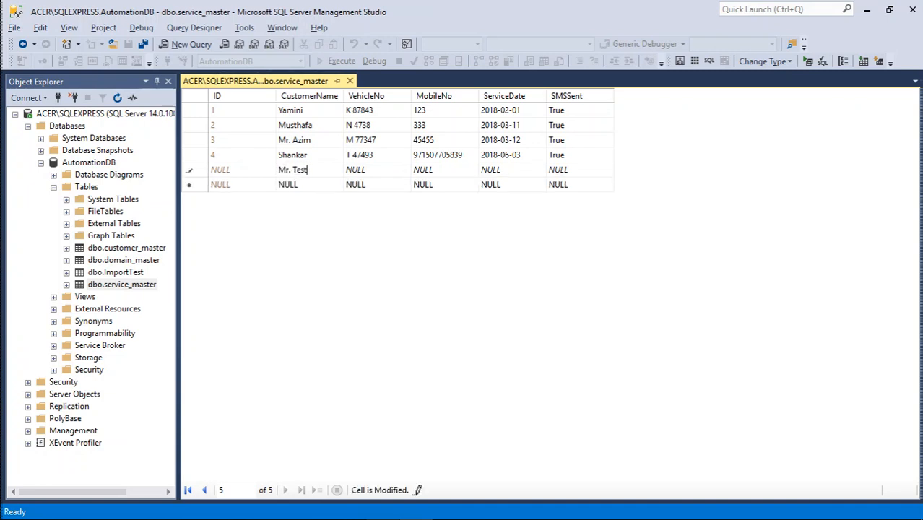
key(Tab)
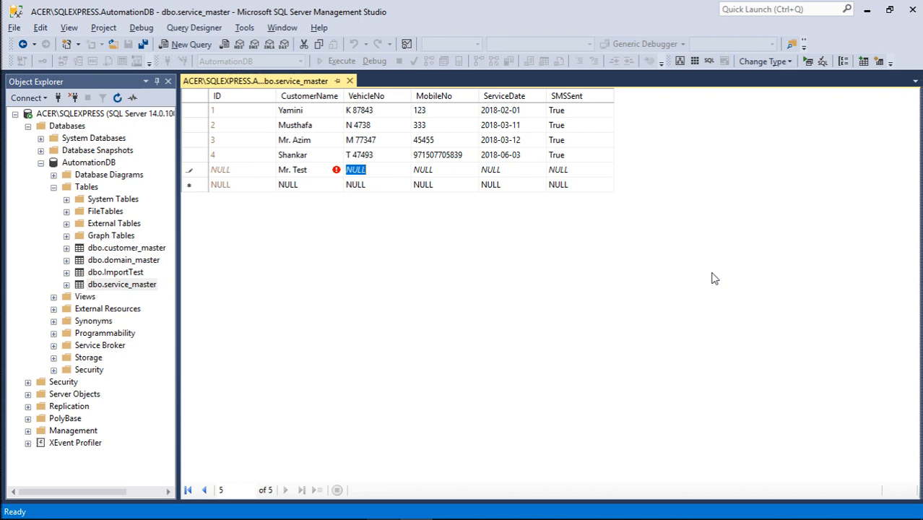
text(V 4473)
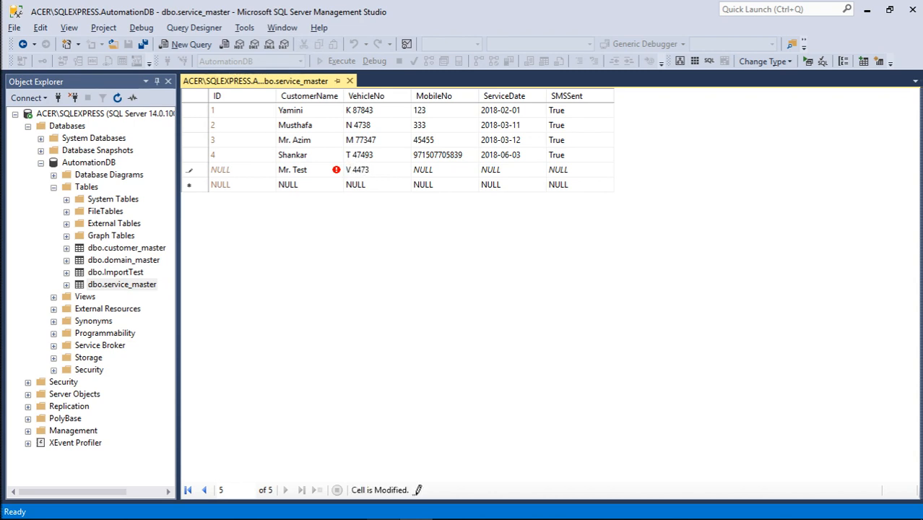
key(Tab)
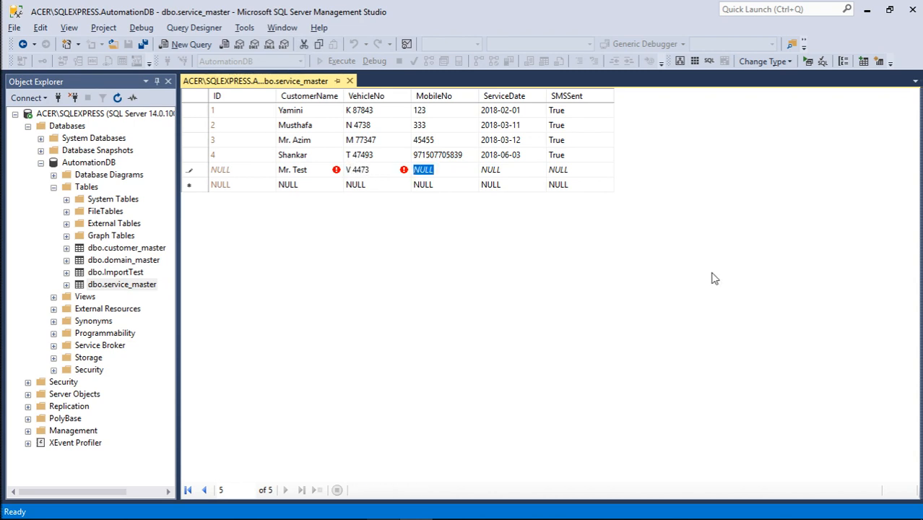
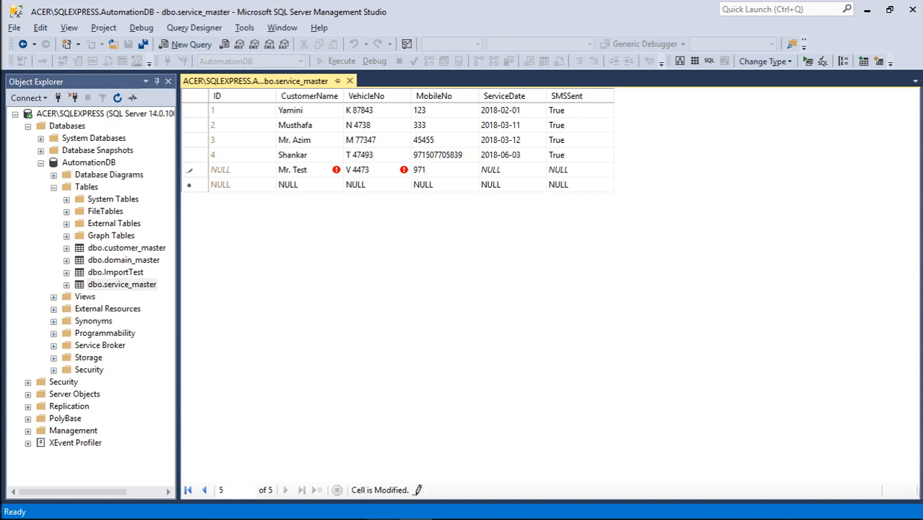
Enter the customer's mobile number, including country code, in the new record's MobileNo field.
key(Left)
key(Left)
key(Left)
key(Left)
key(Left)
key(Tab)
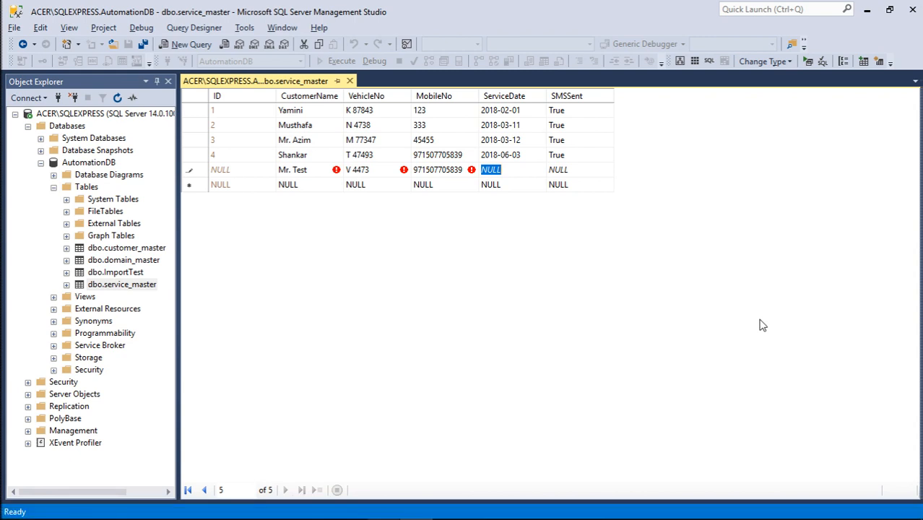
Set the new record's ServiceDate to 6/3/2018 and SMSSent to False, and commit the row.
text(6)
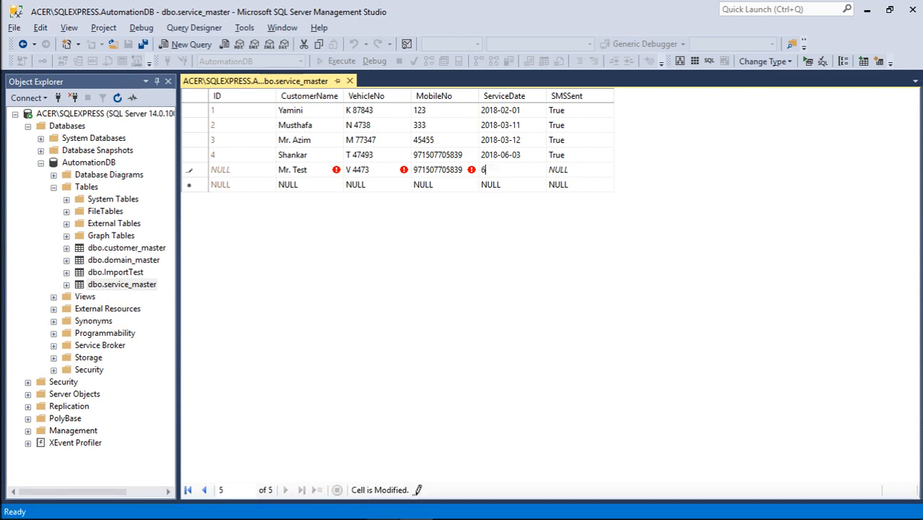
text(/3/2018)
key(Tab)
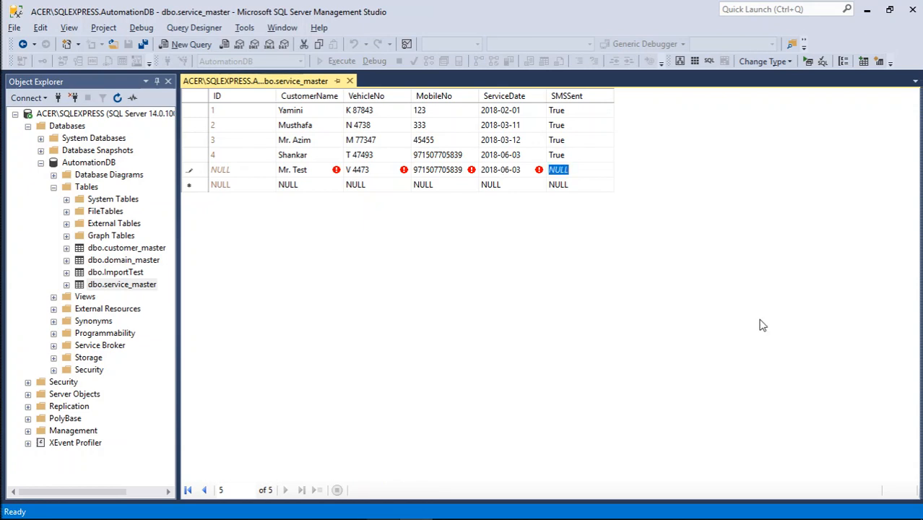
text(False)
key(Up)
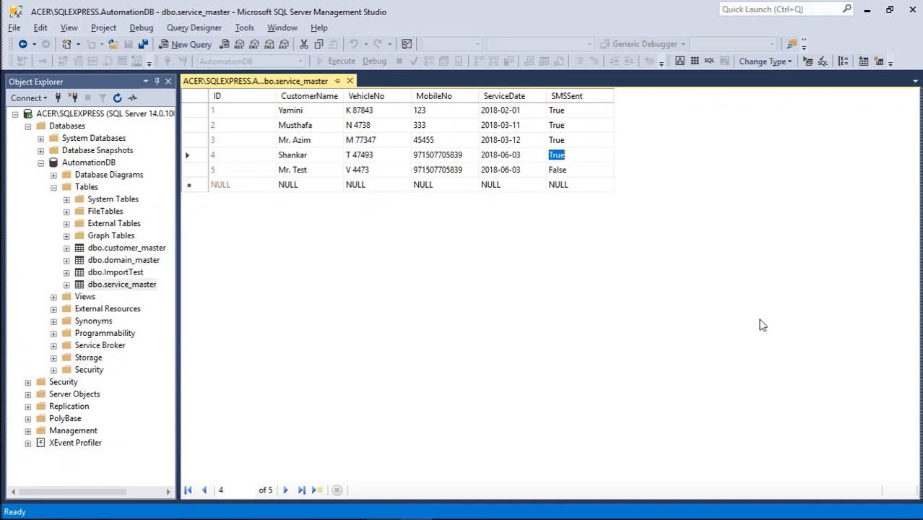
Switch to BitFaster Professional, run the Alerts Manager to process the Vehicle Service Done alert, and close it.
key(alt+Tab)
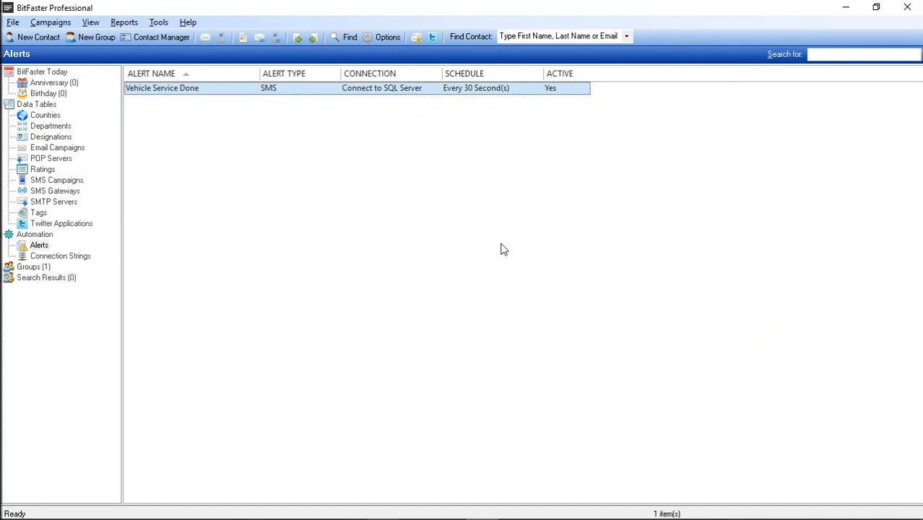
click(166, 27)
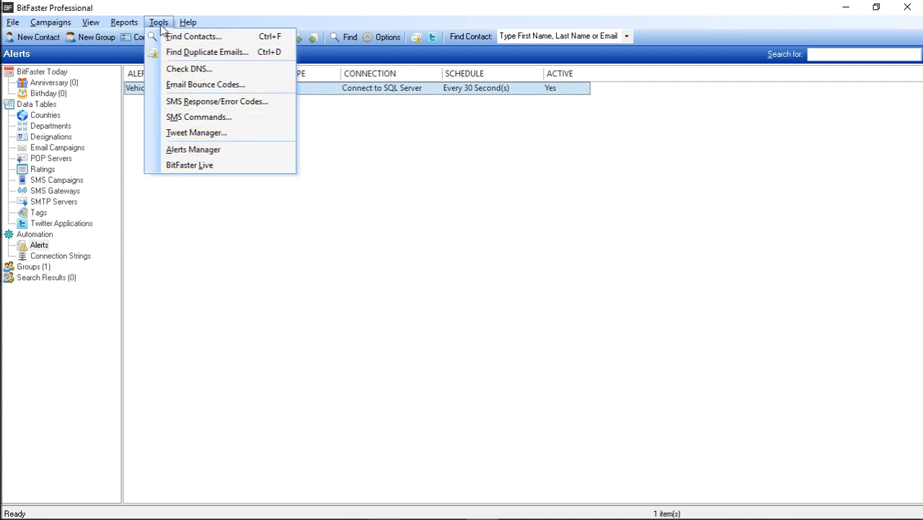
click(180, 150)
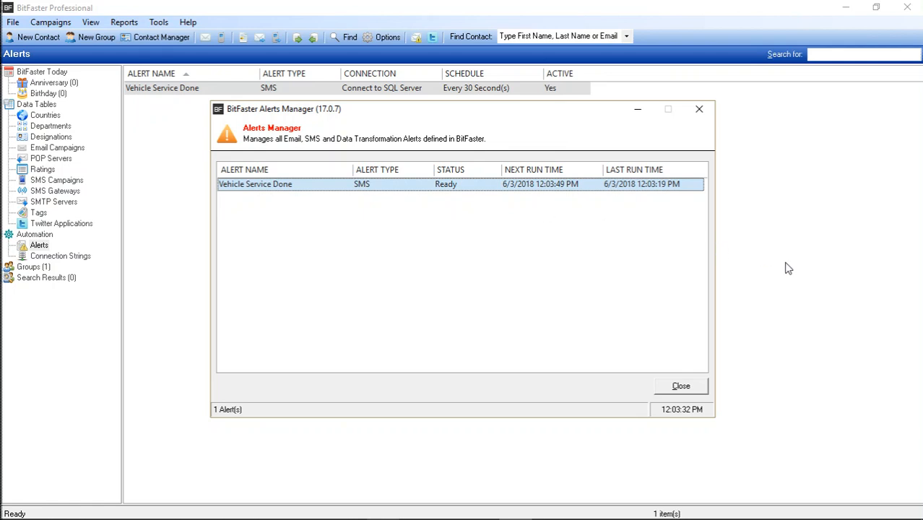
key(Escape)
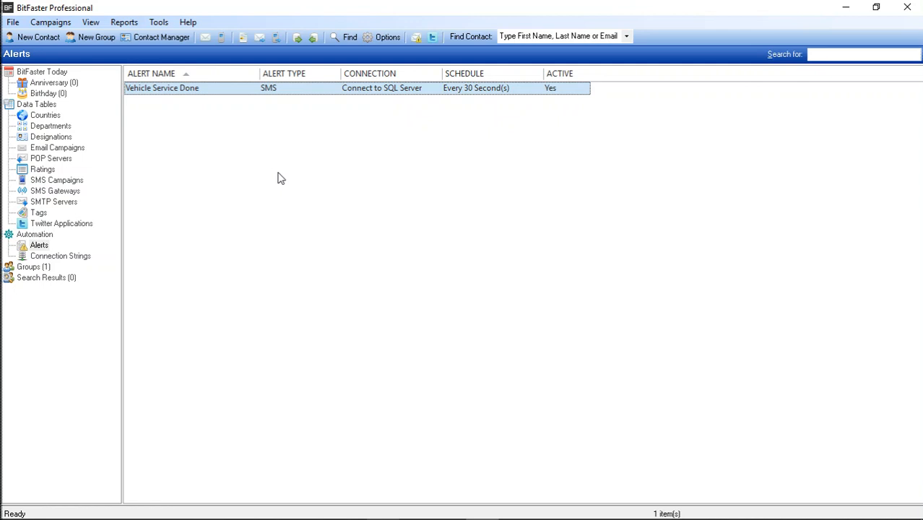
Open the alert messages report and review the SMS generated by the Vehicle Service Done alert.
click(134, 23)
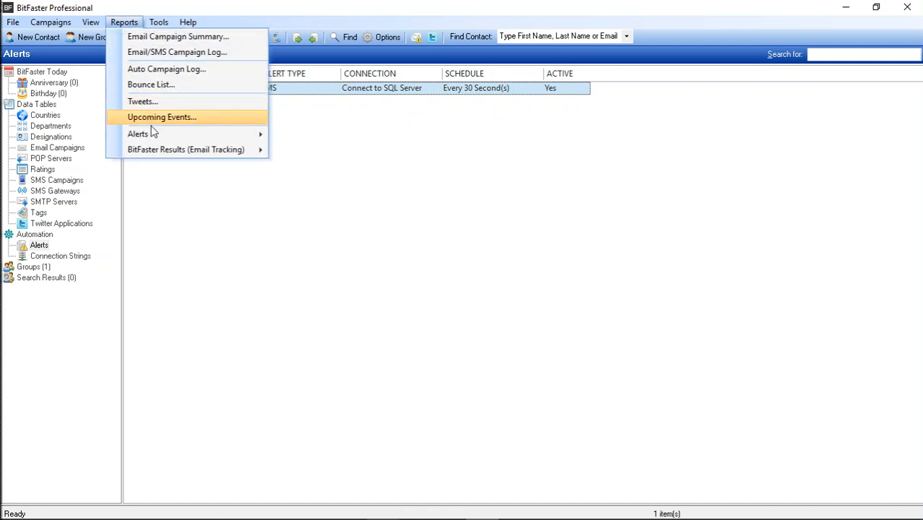
mouse_move(155, 138)
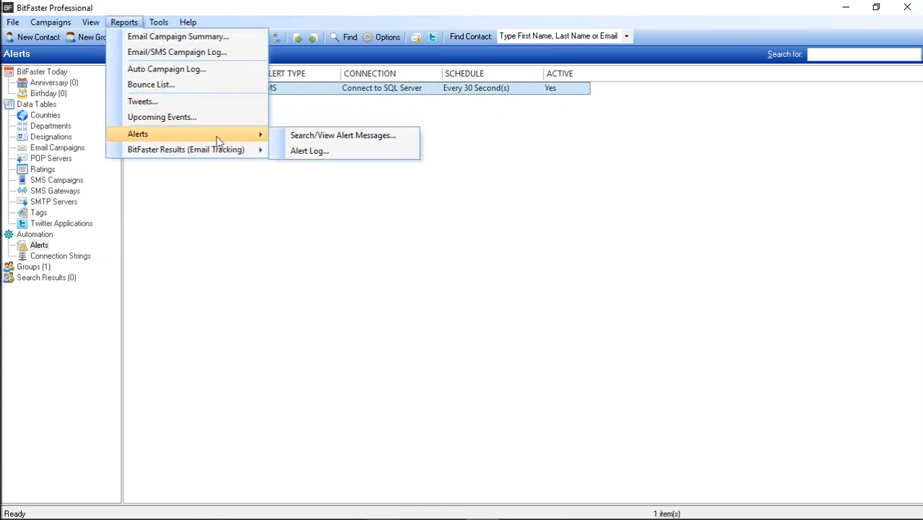
click(315, 139)
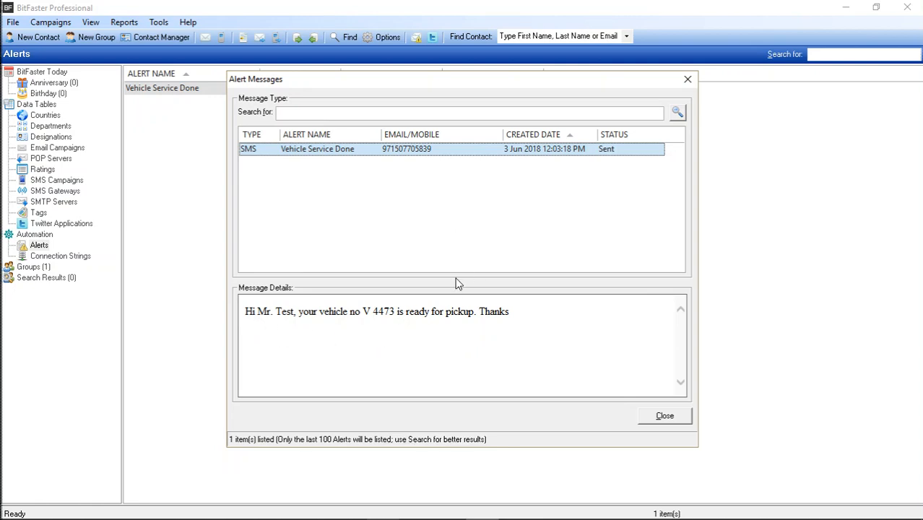
Close the alert messages and generate an Alert Log Report with alert type SMS for Vehicle Service Done.
click(680, 419)
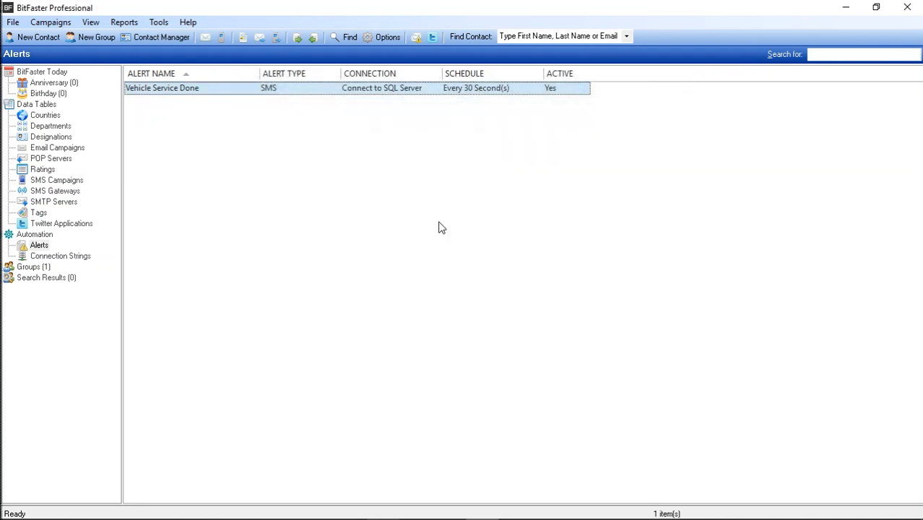
click(125, 23)
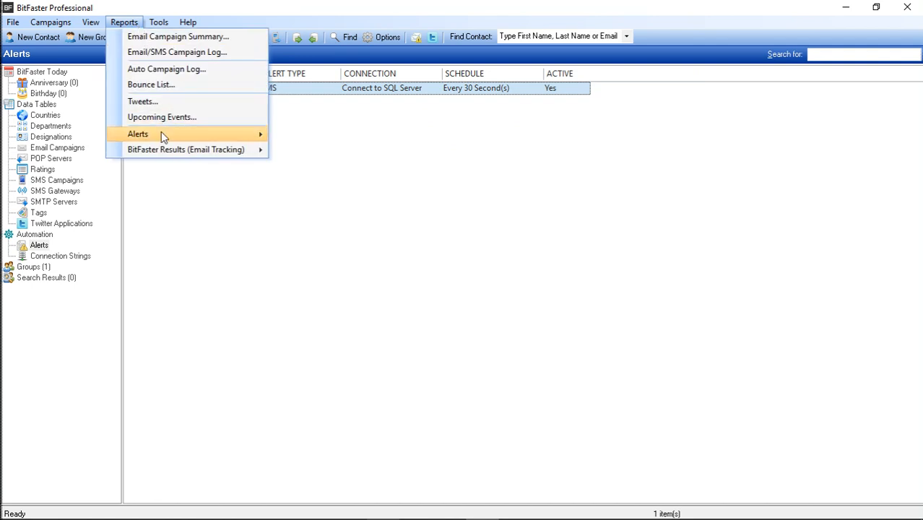
mouse_move(166, 150)
mouse_move(238, 136)
click(330, 153)
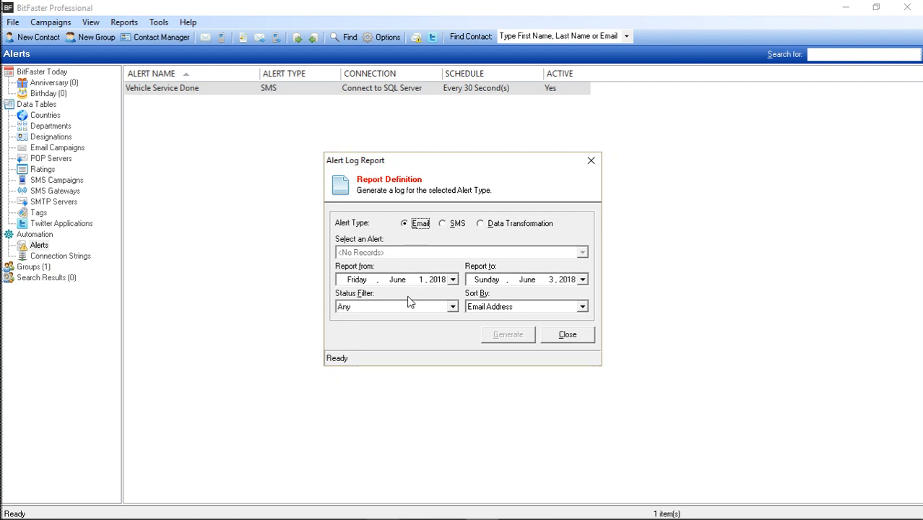
click(449, 227)
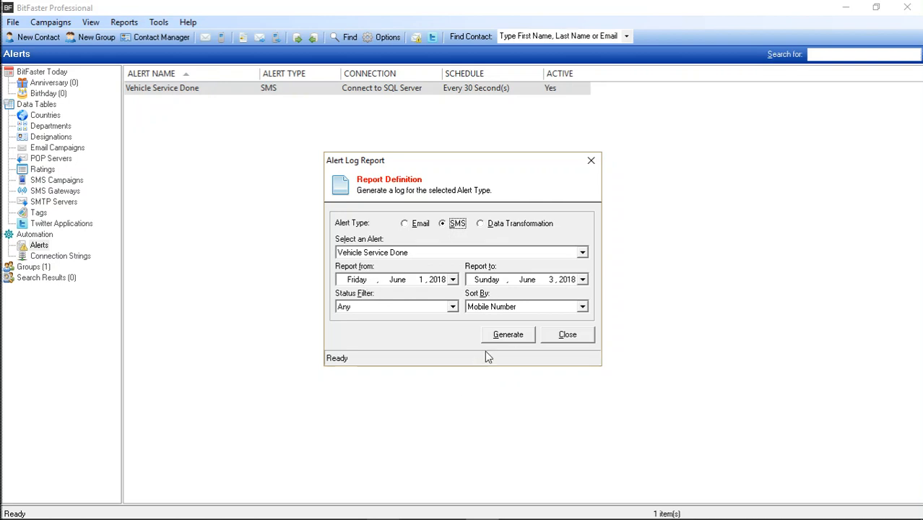
click(510, 337)
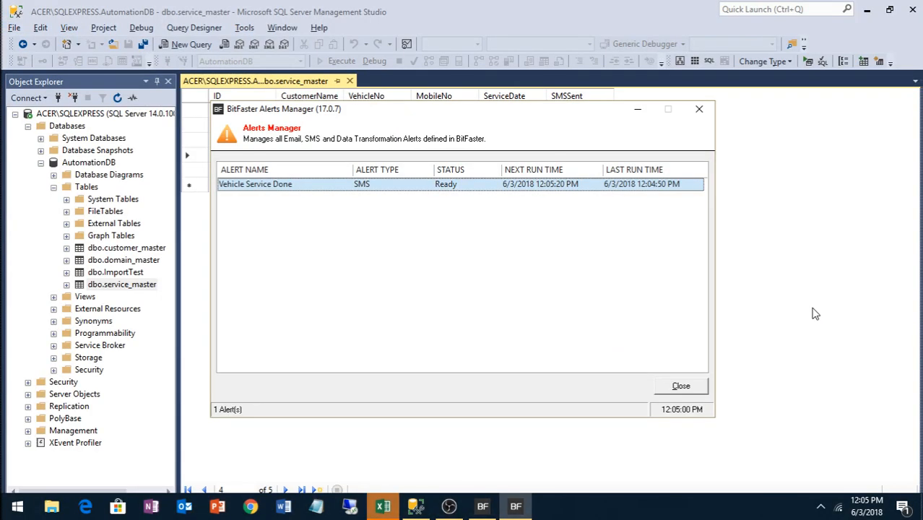
Switch to the SMSAlertLog sheet in Excel, widen the Mobile No. column, and select the logged message's Server Response cell.
key(alt+Tab)
key(Tab)
key(Tab)
key(Tab)
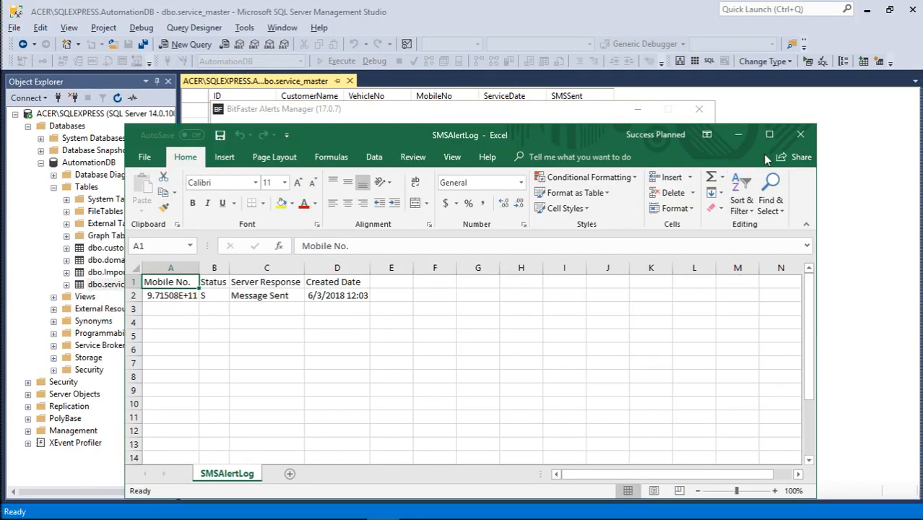
double_click(774, 130)
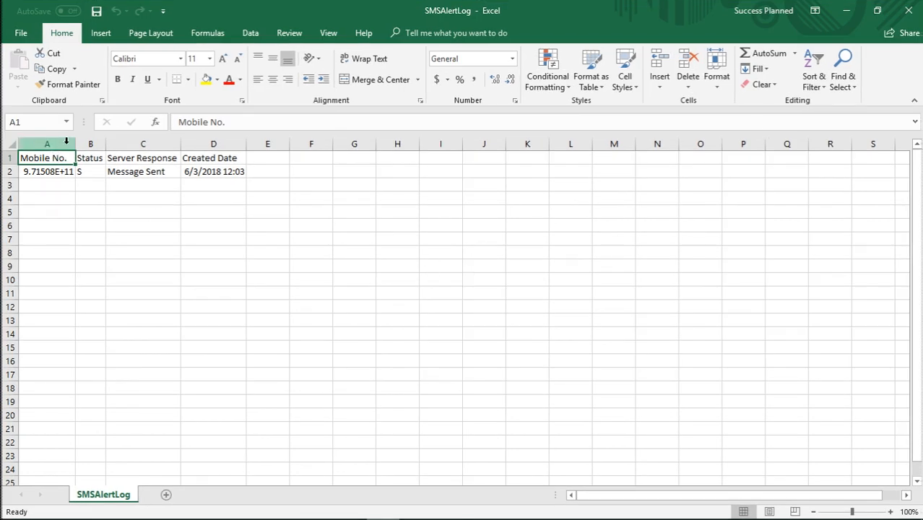
drag(73, 144, 109, 143)
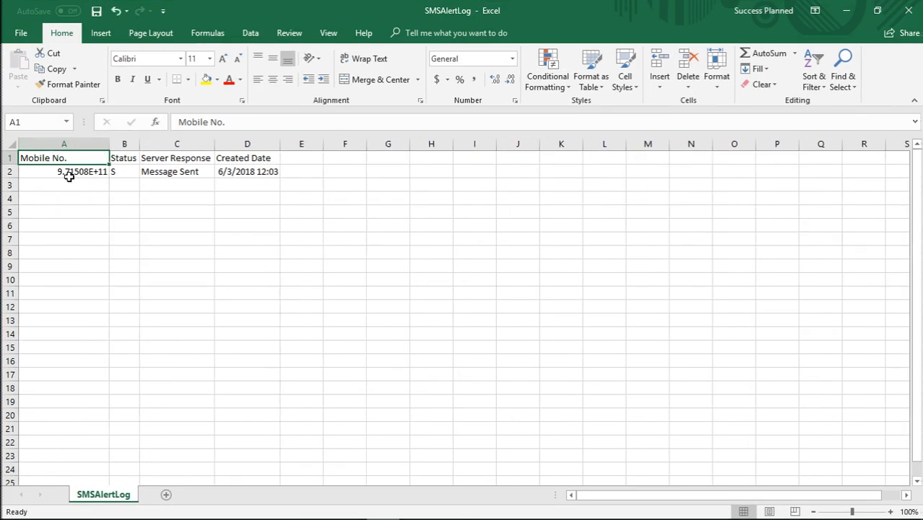
click(178, 174)
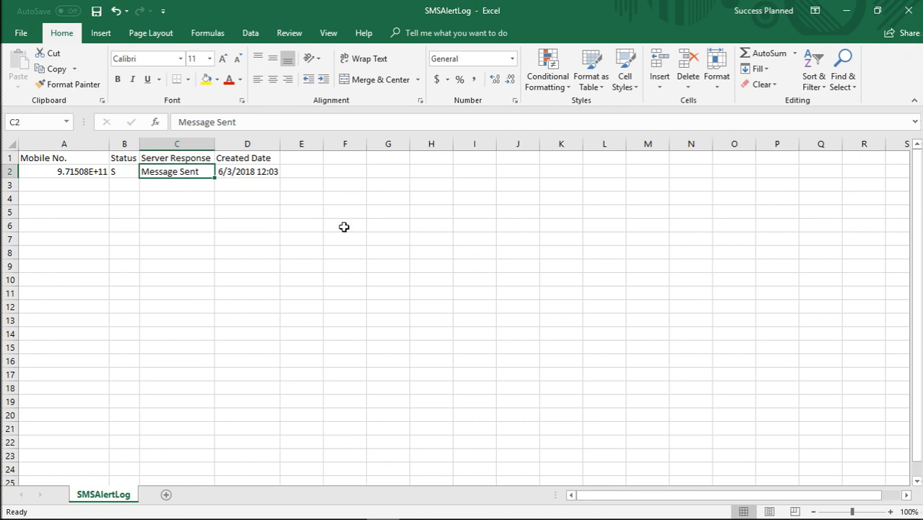
Switch back to BitFaster Professional and close the Alert Log Report dialog.
key(alt+Tab)
key(alt+Tab)
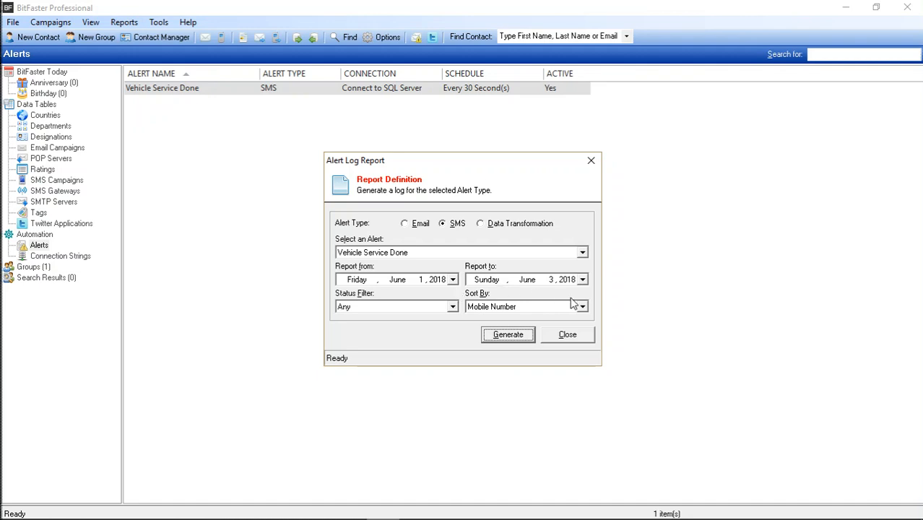
click(568, 335)
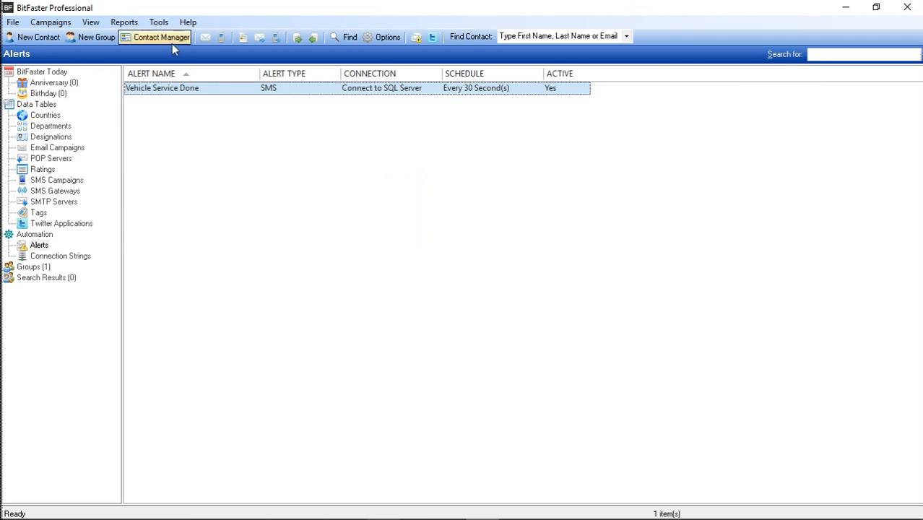
Open the SMS Response/Error Codes, review the name and response code of the Message Sent entry, and close without saving.
click(158, 23)
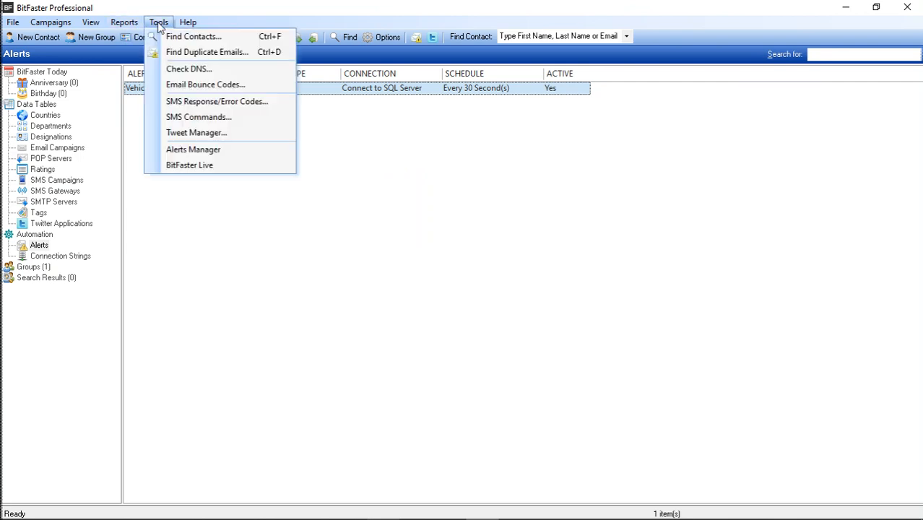
click(265, 103)
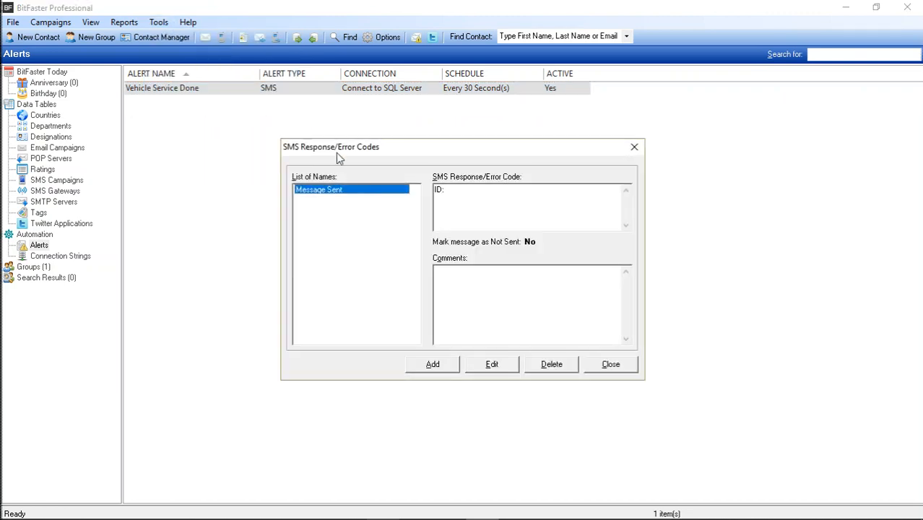
double_click(388, 192)
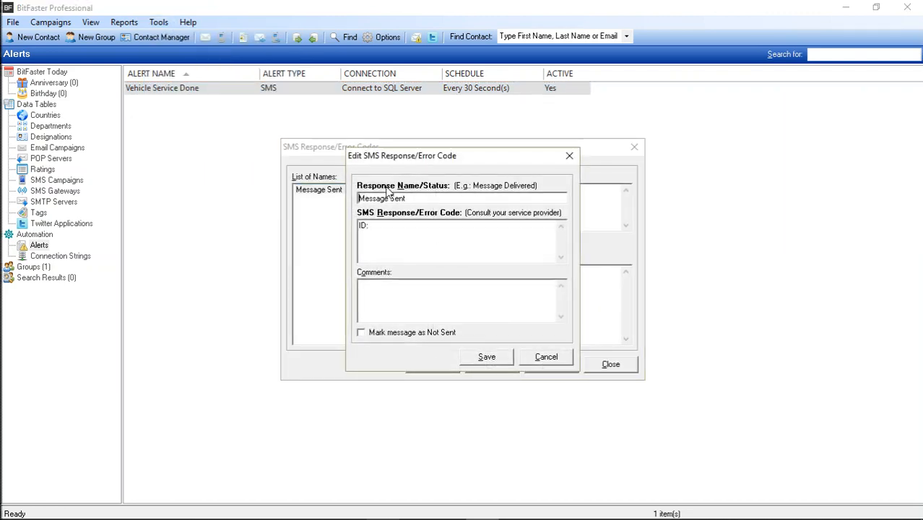
drag(371, 226, 347, 224)
click(400, 228)
drag(412, 198, 359, 198)
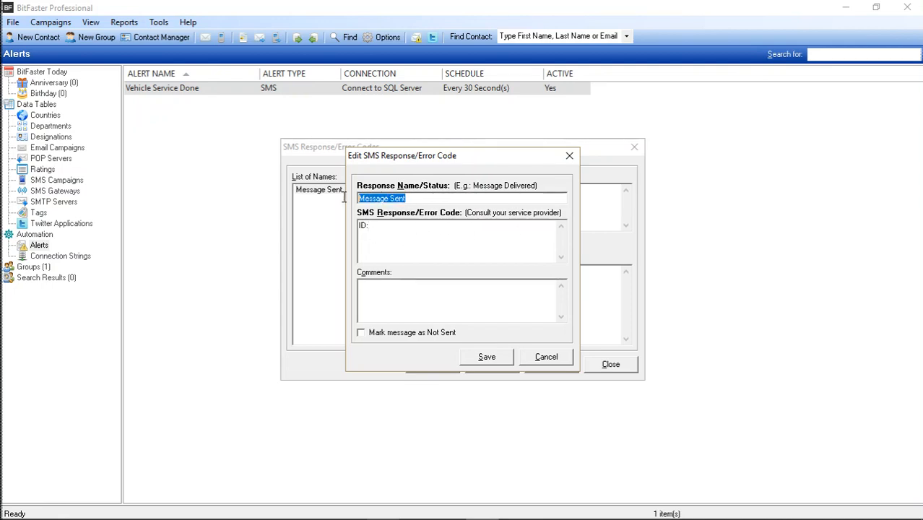
click(396, 227)
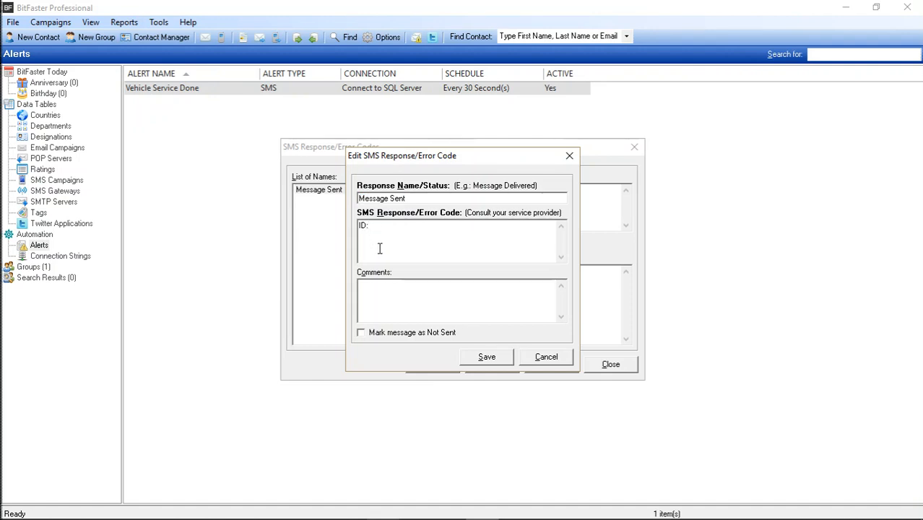
click(422, 198)
drag(422, 198, 351, 199)
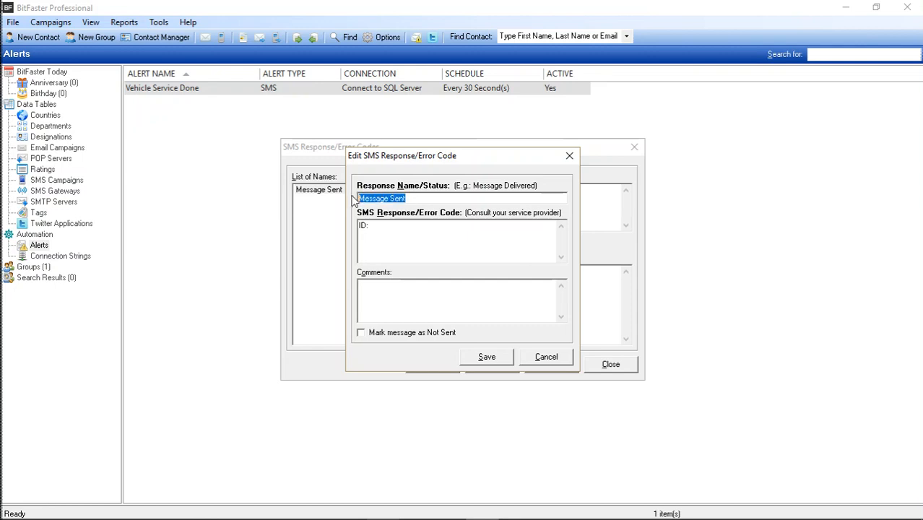
click(423, 198)
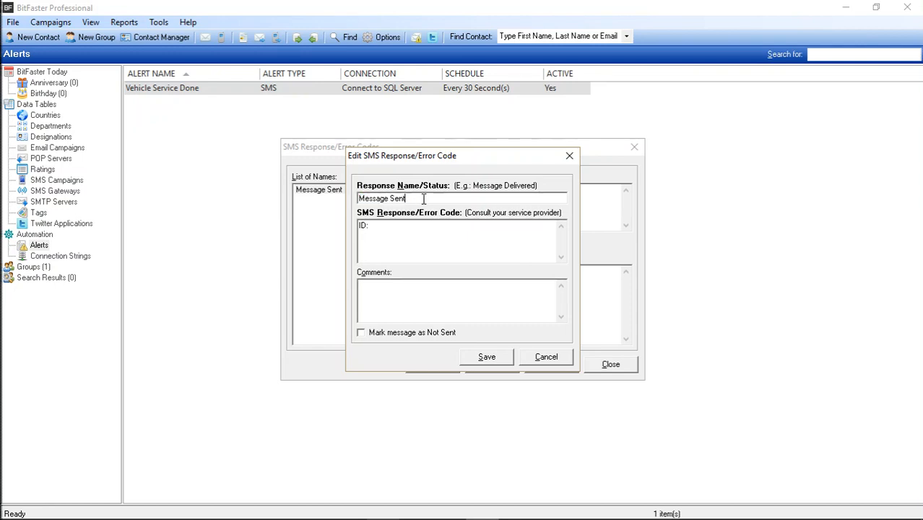
click(547, 356)
click(610, 364)
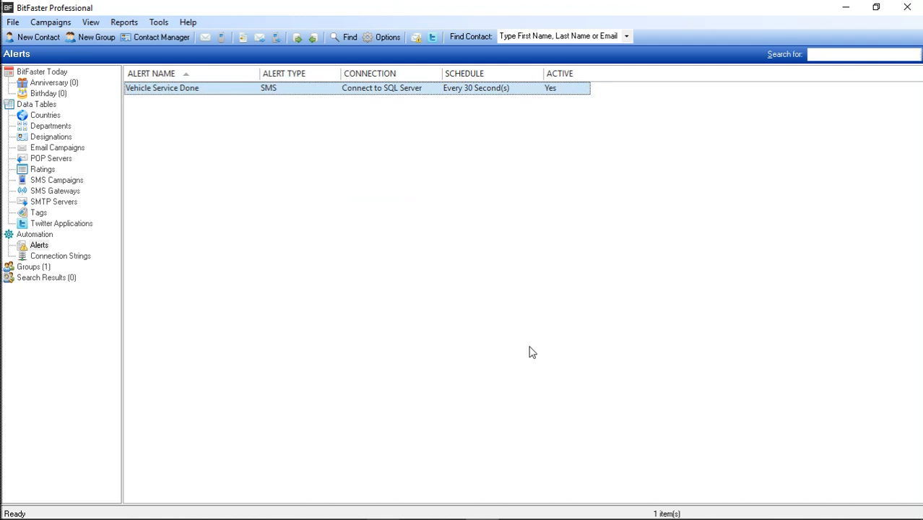